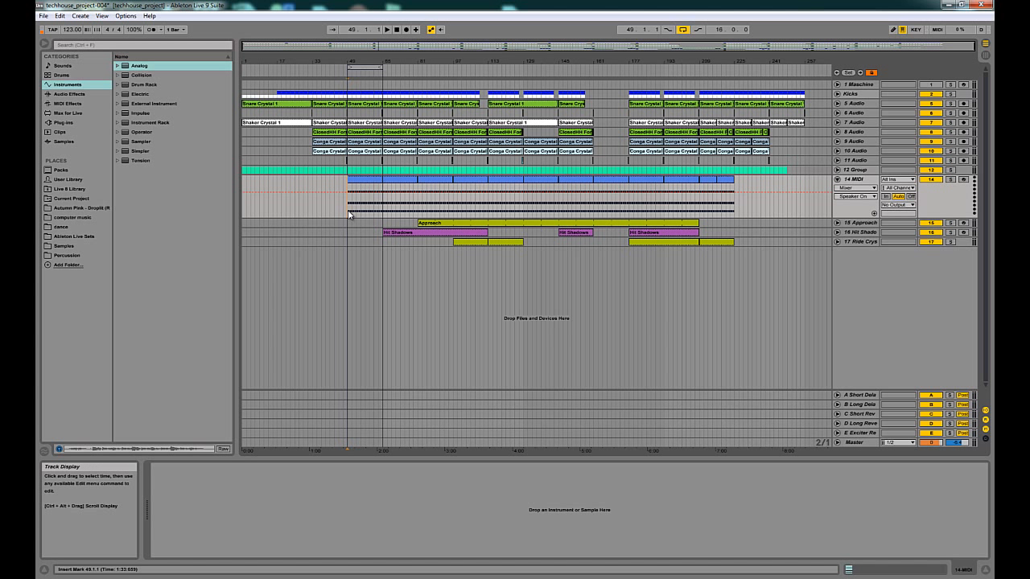
# Step: Load the Analog instrument onto MIDI track 14 and open the track's first clip for viewing
pyautogui.press('space')
pyautogui.press('space')
pyautogui.click(131, 66)
pyautogui.moveTo(131, 66); pyautogui.dragTo(365, 183)
pyautogui.doubleClick(365, 183)
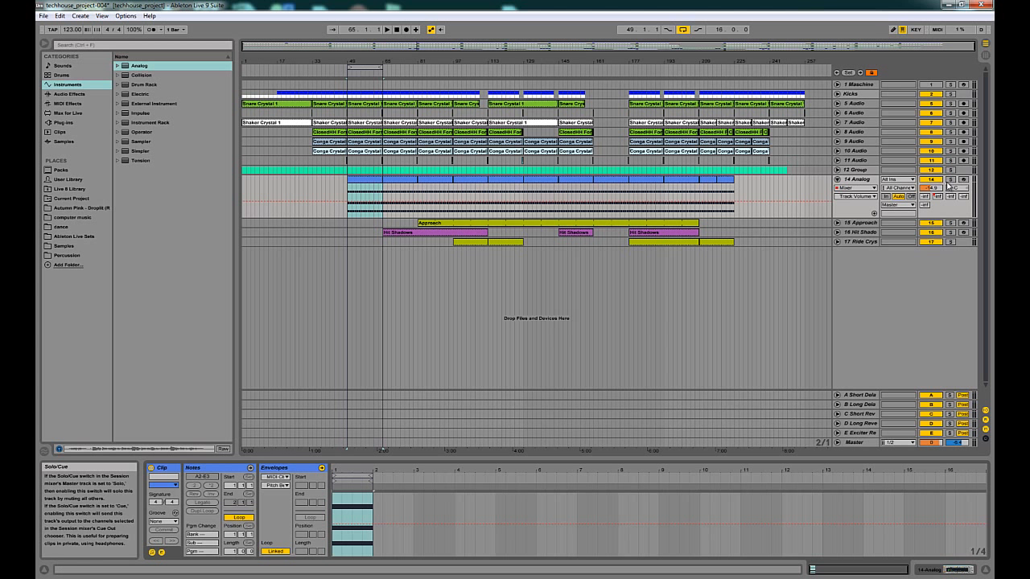
# Step: Start playback, solo track 14 and show its Analog device
pyautogui.press('space')
pyautogui.click(861, 179)
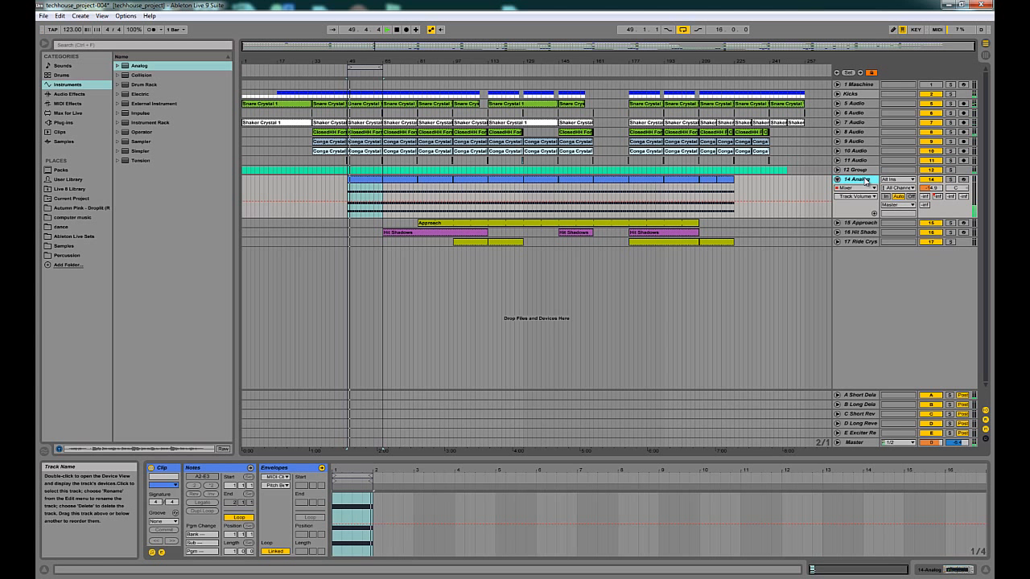
pyautogui.click(949, 179)
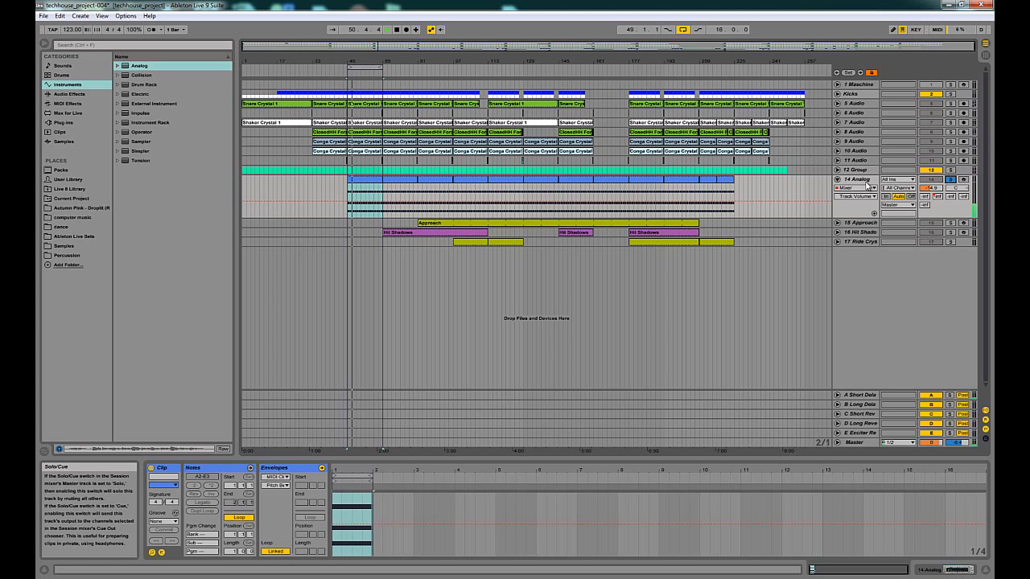
pyautogui.doubleClick(866, 184)
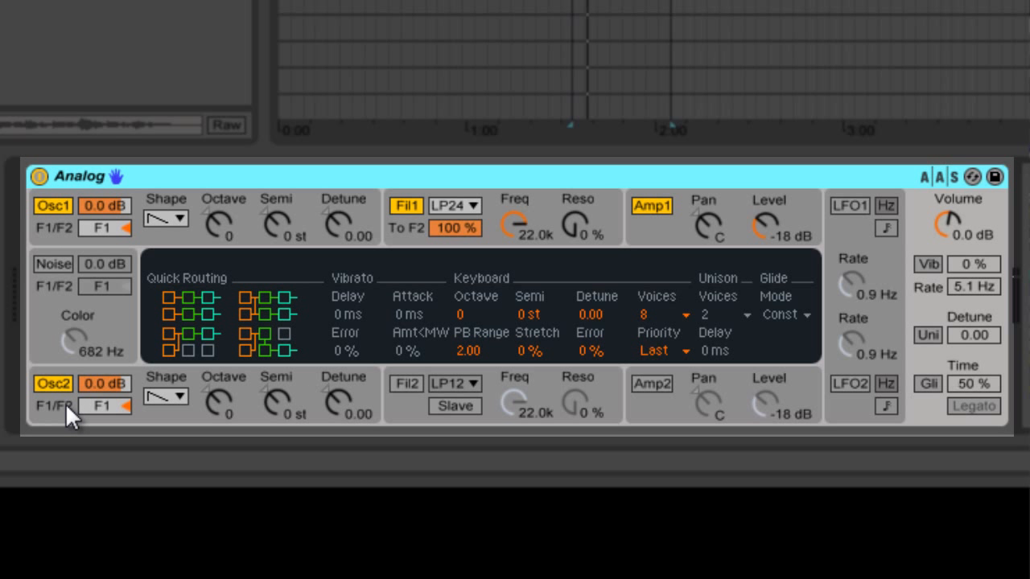
# Step: Detune Oscillator 2 to -0.04 and lower its level to -1.2 dB
pyautogui.moveTo(332, 404); pyautogui.dragTo(340, 398)
pyautogui.click(326, 388)
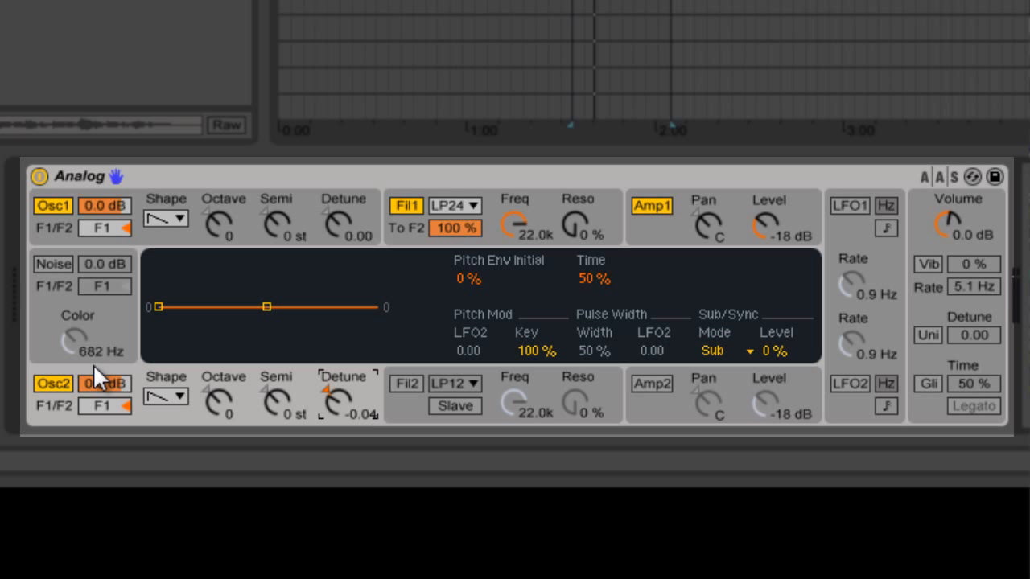
pyautogui.click(109, 385)
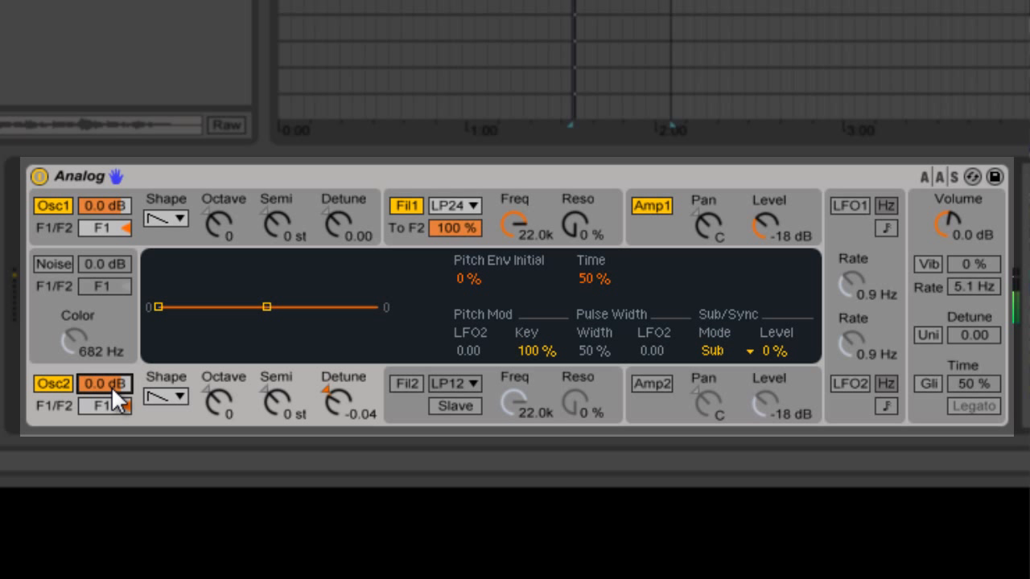
pyautogui.moveTo(111, 387); pyautogui.dragTo(110, 388)
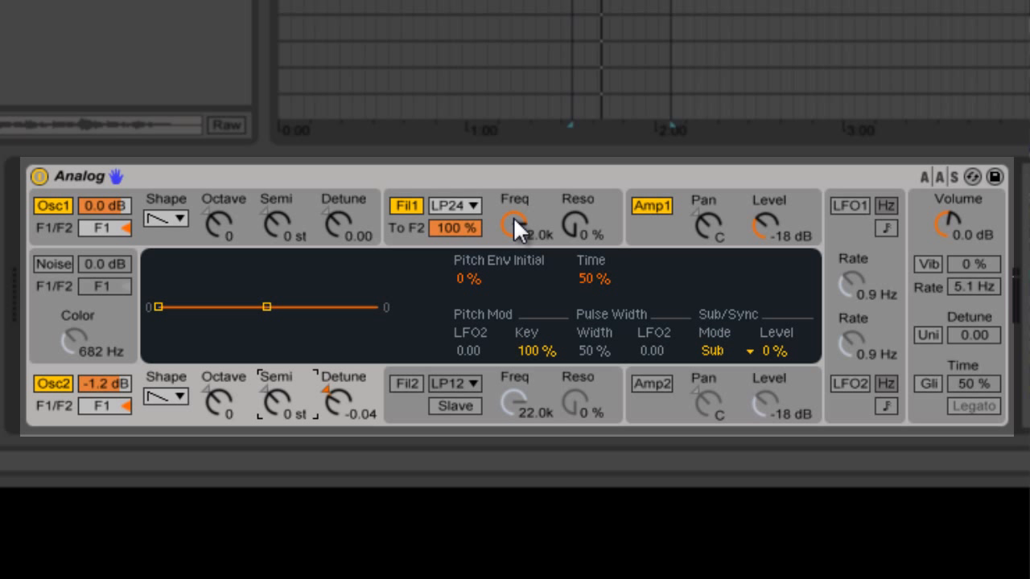
# Step: Sweep Filter 1's cutoff and resonance, settling on a frequency of 878 Hz and a resonance of 25 %
pyautogui.moveTo(513, 216); pyautogui.dragTo(512, 214)
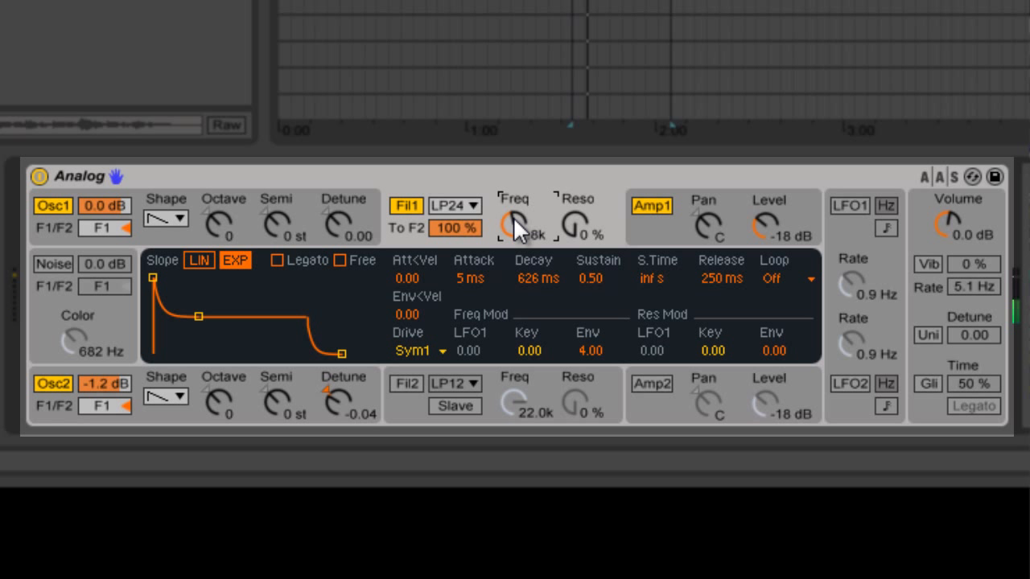
pyautogui.moveTo(513, 217); pyautogui.dragTo(572, 226)
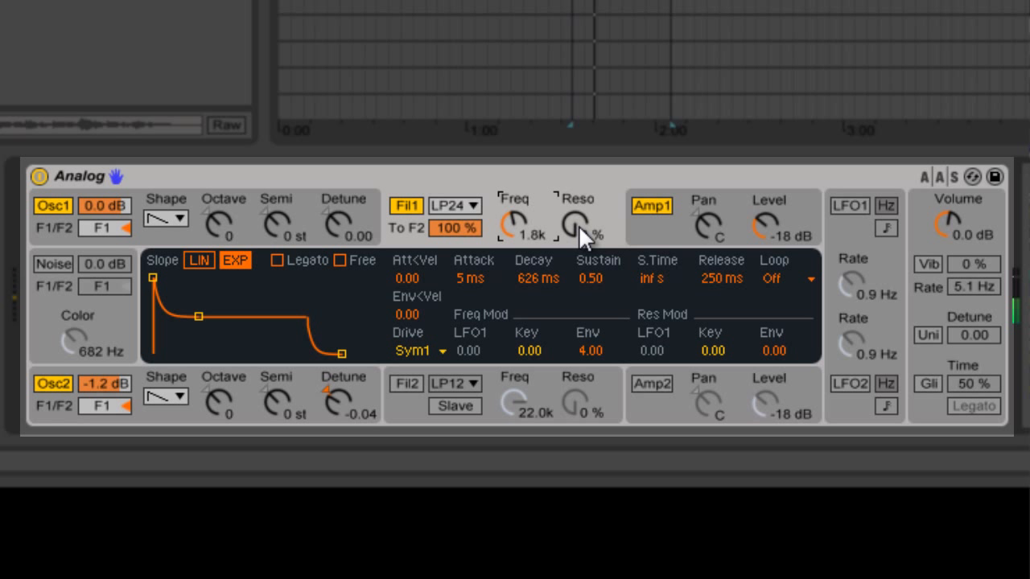
pyautogui.click(578, 225)
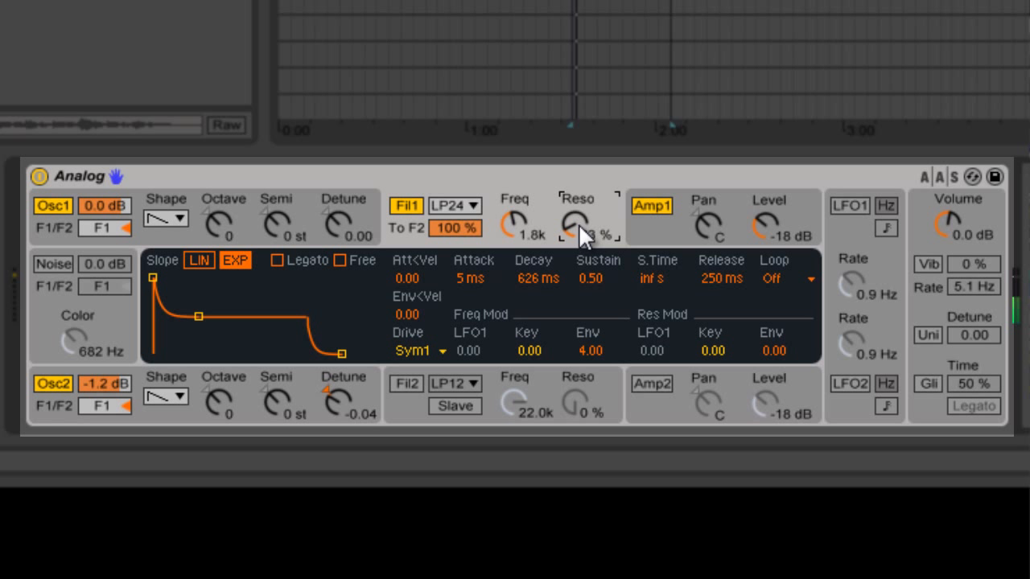
pyautogui.moveTo(578, 225); pyautogui.dragTo(605, 222)
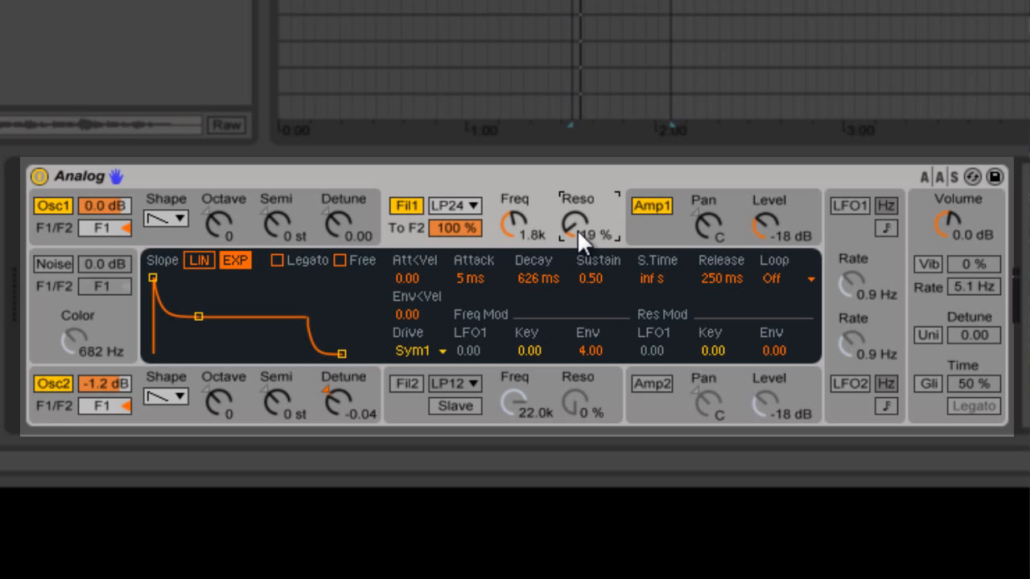
pyautogui.click(517, 222)
pyautogui.click(580, 224)
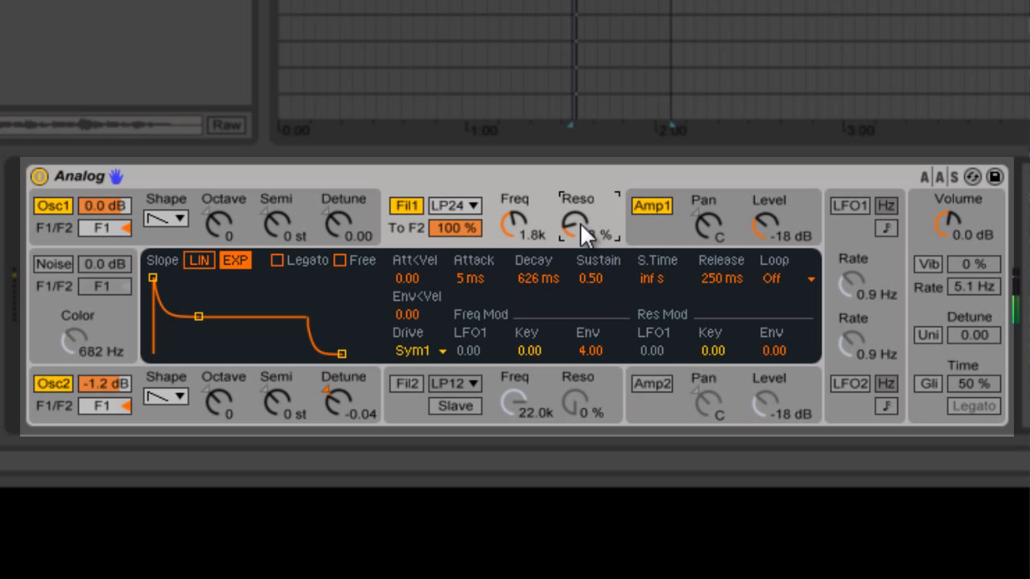
pyautogui.click(512, 226)
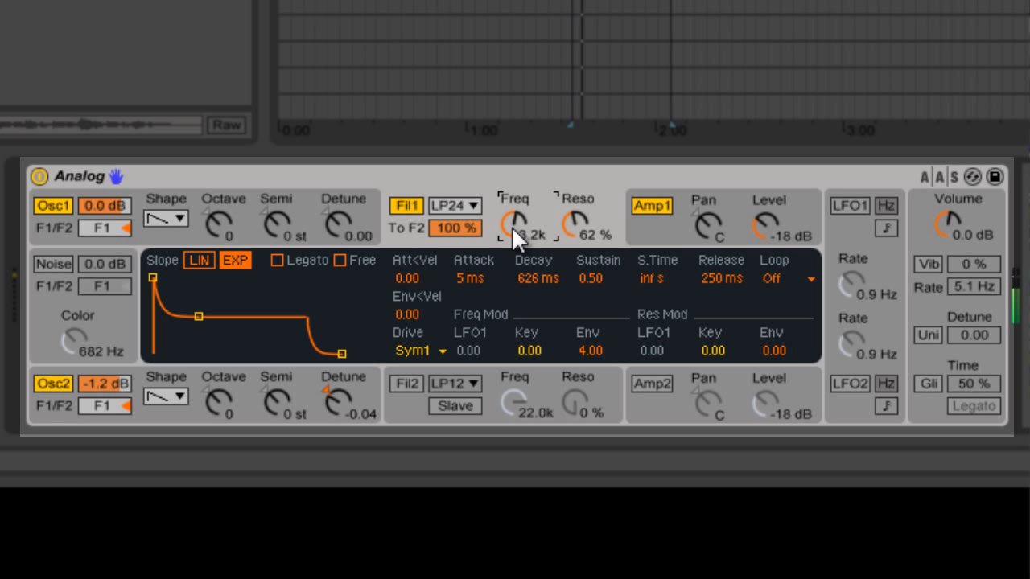
pyautogui.moveTo(512, 226); pyautogui.dragTo(512, 226)
pyautogui.moveTo(578, 230); pyautogui.dragTo(523, 217)
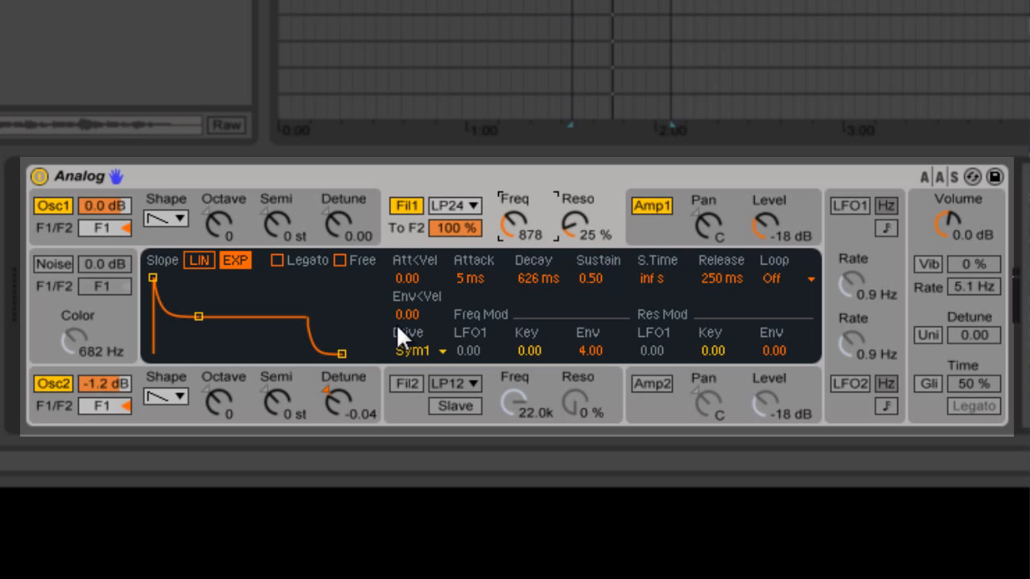
# Step: Set the Filter 1 envelope's attack to 81 ms and sustain to 0.60, and compare with the Amp1 envelope
pyautogui.click(474, 279)
pyautogui.moveTo(157, 276); pyautogui.dragTo(180, 276)
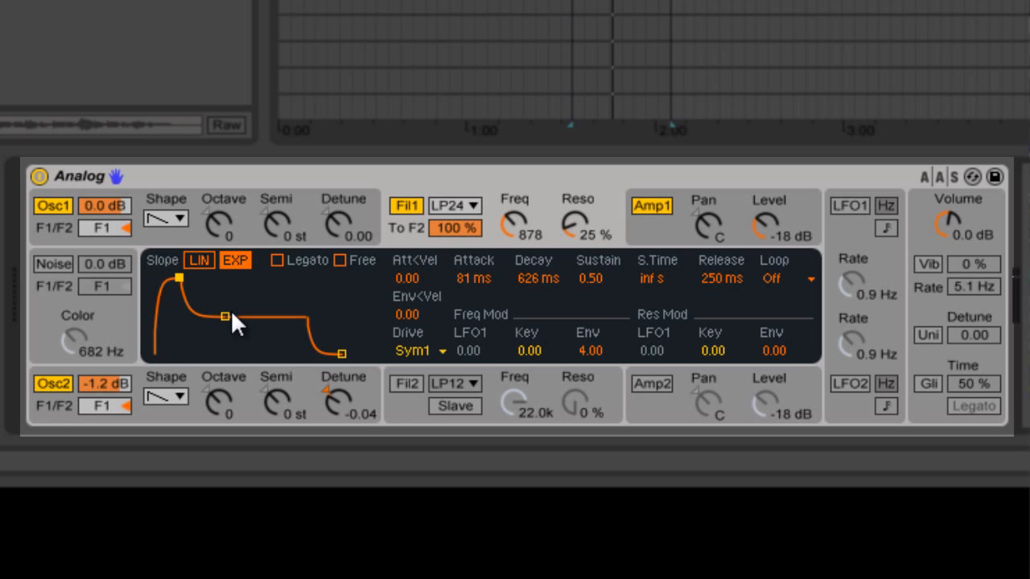
pyautogui.moveTo(600, 281); pyautogui.dragTo(598, 279)
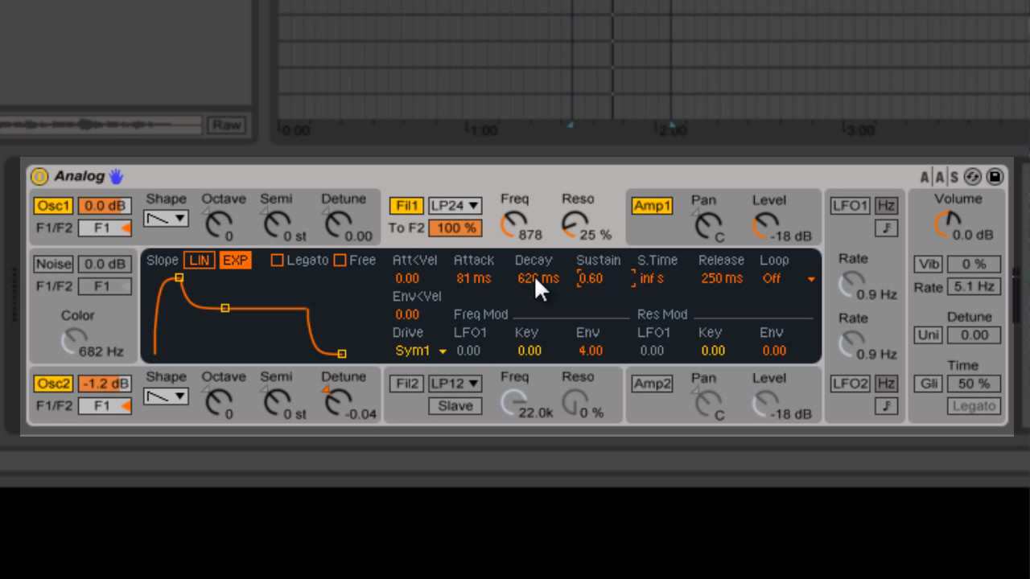
pyautogui.click(654, 226)
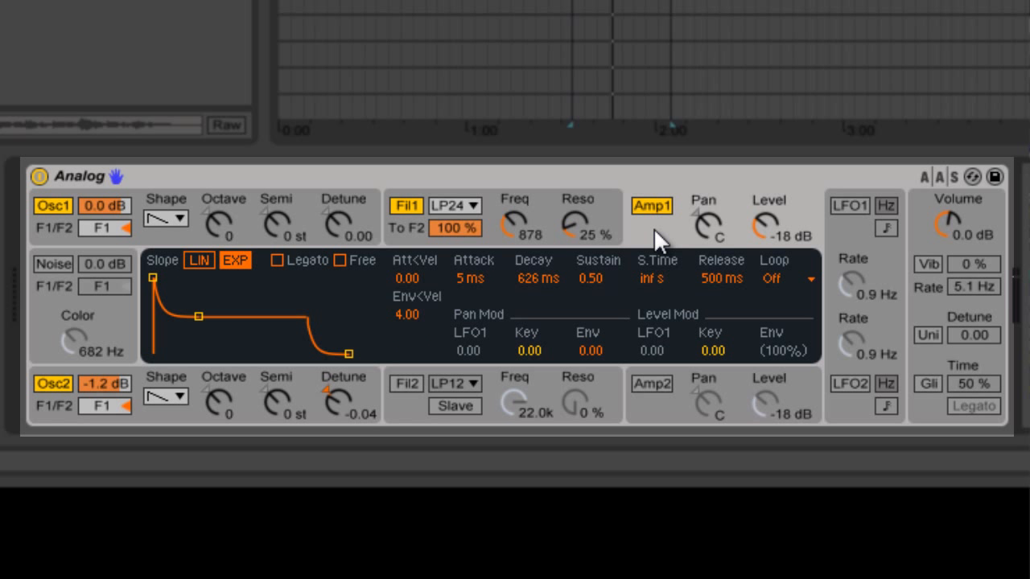
pyautogui.click(604, 198)
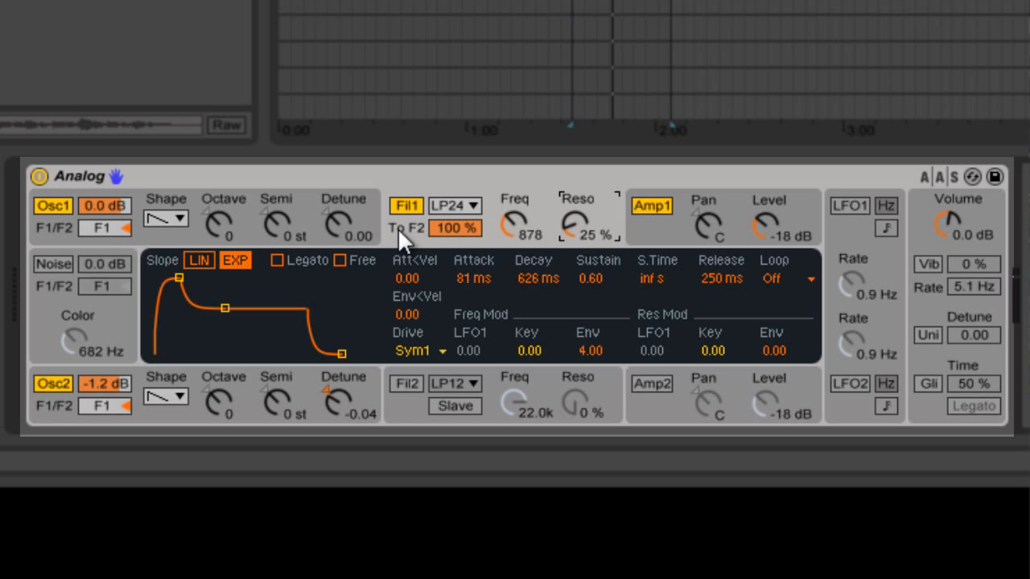
# Step: Set the Filter 1 envelope's attack to 160 ms, decay to 1.25 s and sustain to 0.53
pyautogui.moveTo(477, 278); pyautogui.dragTo(476, 272)
pyautogui.click(535, 277)
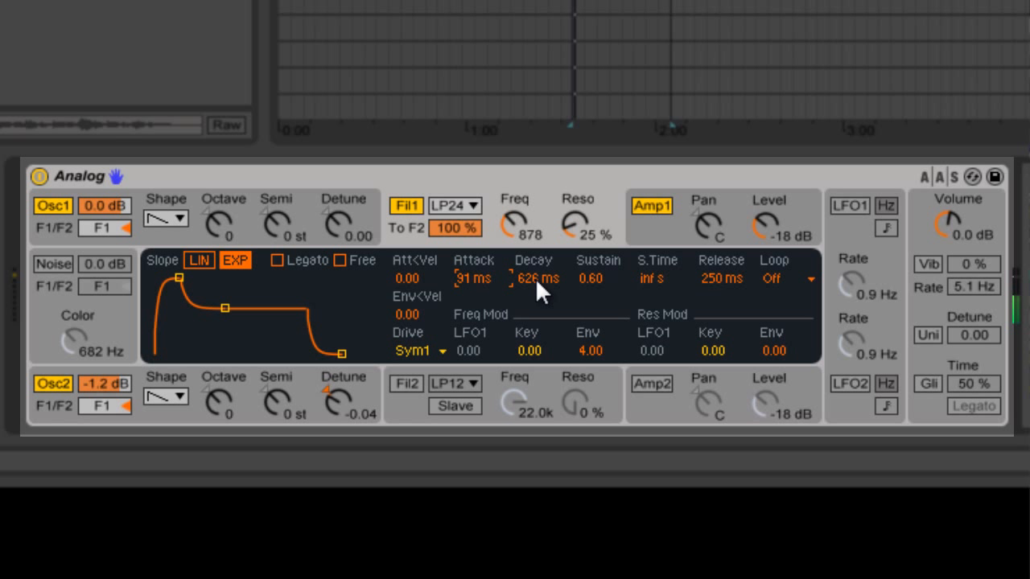
pyautogui.moveTo(485, 277); pyautogui.dragTo(518, 276)
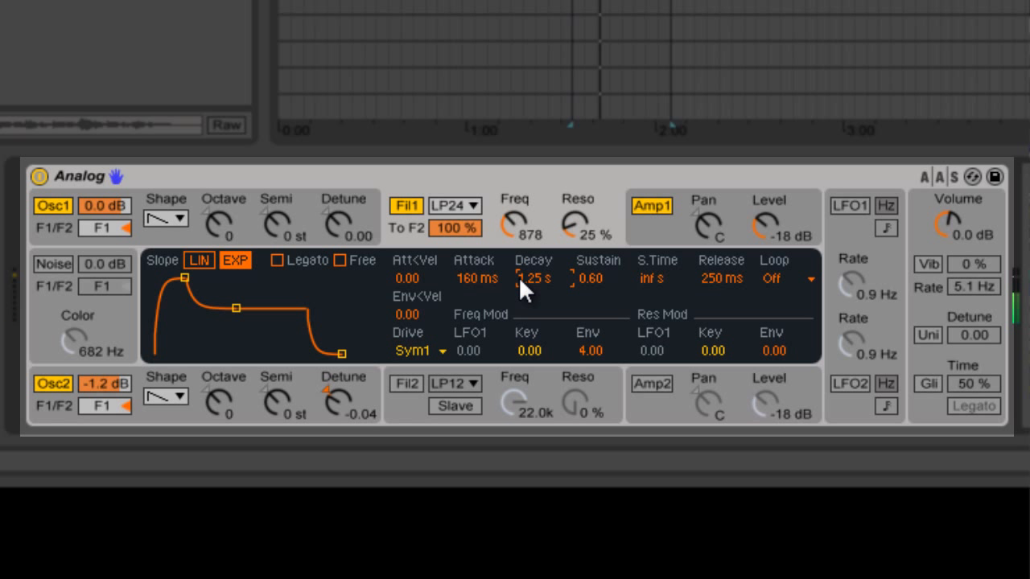
pyautogui.moveTo(585, 278); pyautogui.dragTo(585, 279)
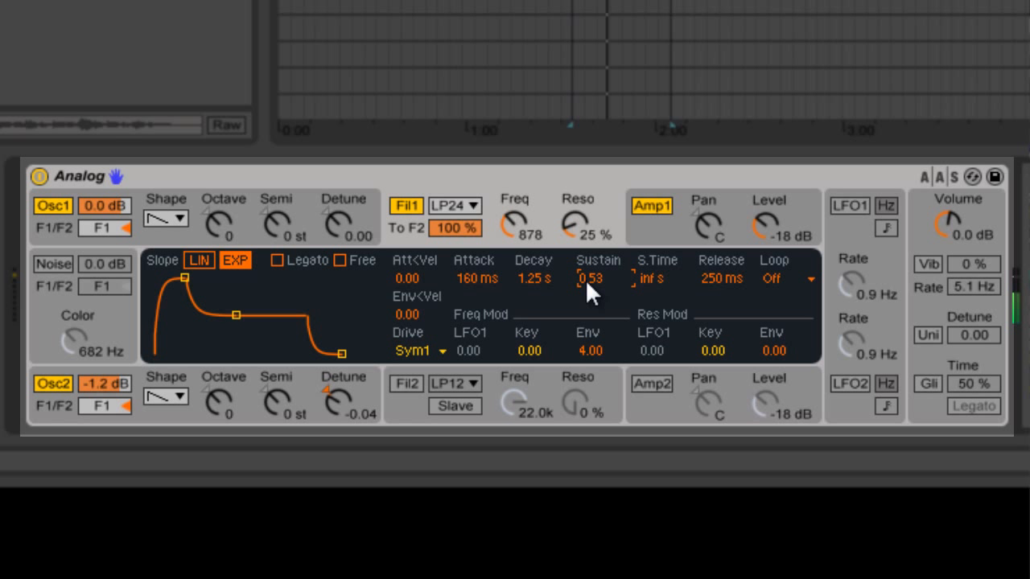
# Step: Set Filter 1's envelope frequency modulation to 2.25, its cutoff to 1.2 kHz and its envelope sustain to 0.68
pyautogui.moveTo(588, 349); pyautogui.dragTo(590, 347)
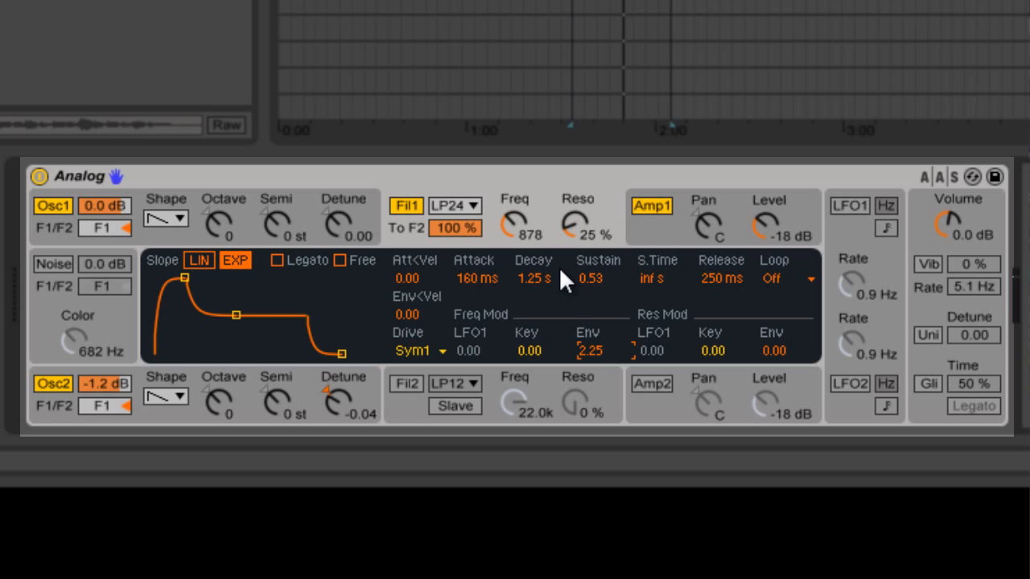
pyautogui.moveTo(518, 233); pyautogui.dragTo(519, 231)
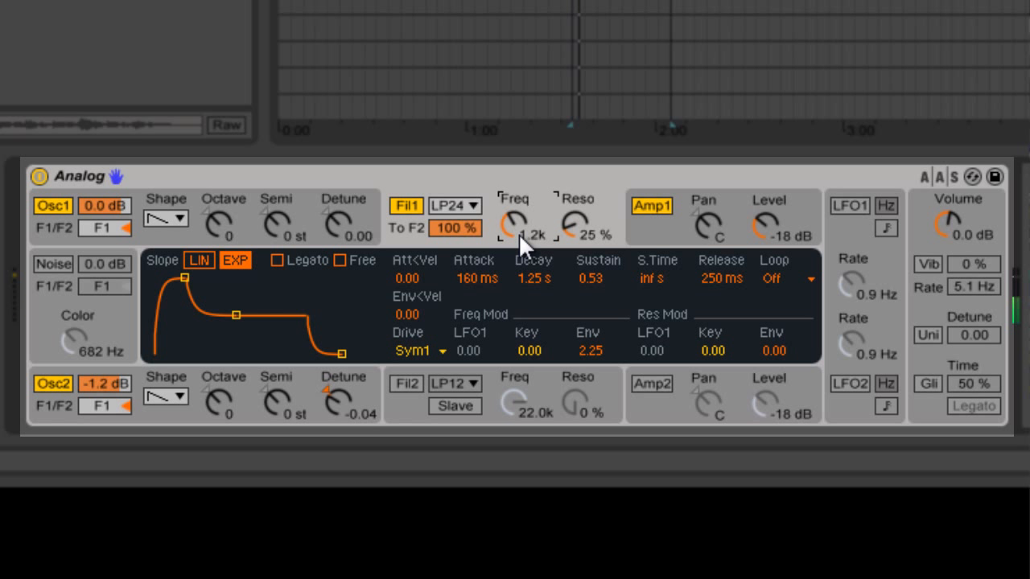
pyautogui.click(589, 277)
pyautogui.moveTo(590, 278); pyautogui.dragTo(590, 278)
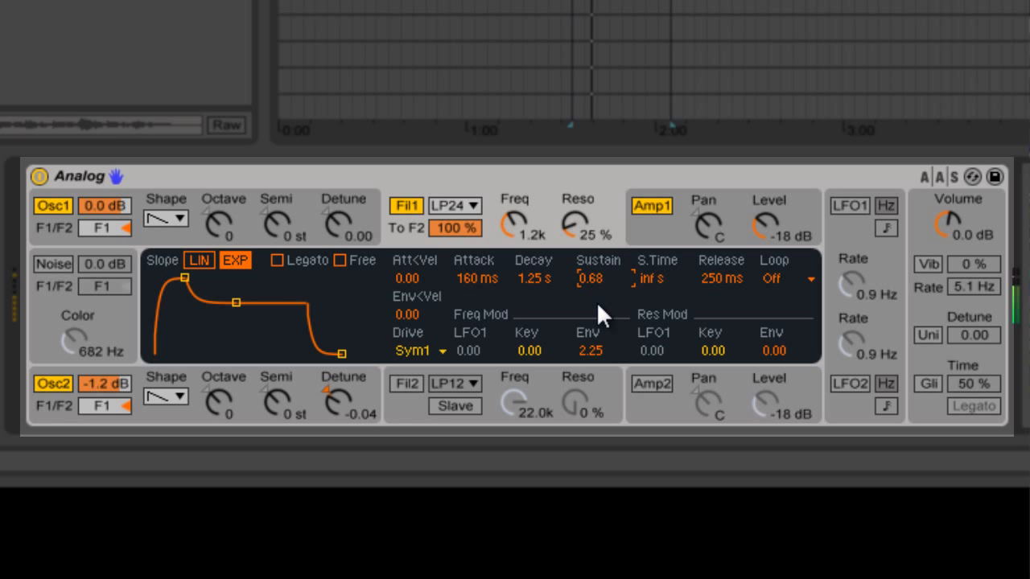
# Step: Try high and negative envelope amounts on Filter 1's frequency, settling on 2.03
pyautogui.moveTo(598, 351); pyautogui.dragTo(597, 350)
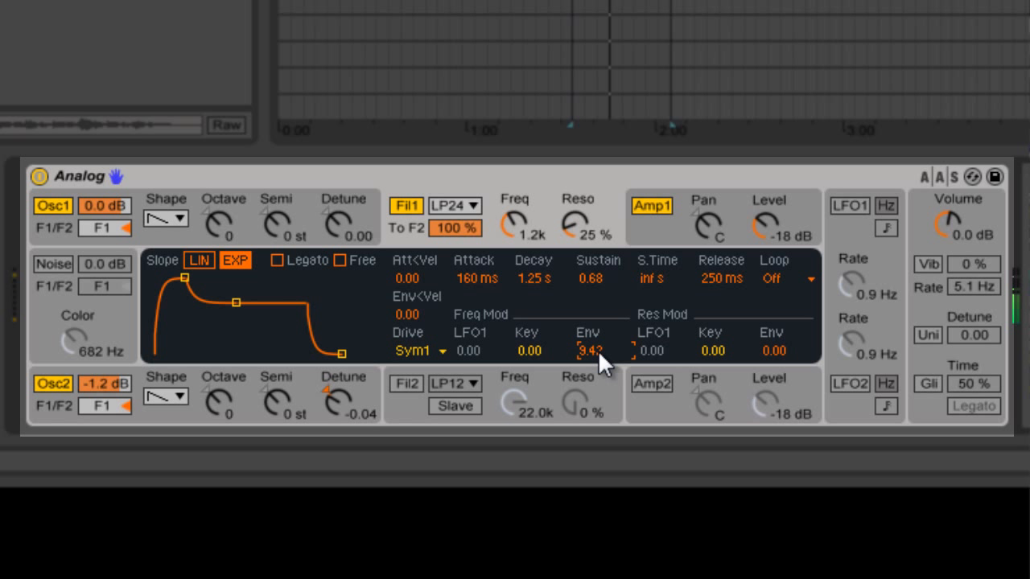
pyautogui.moveTo(597, 350); pyautogui.dragTo(598, 352)
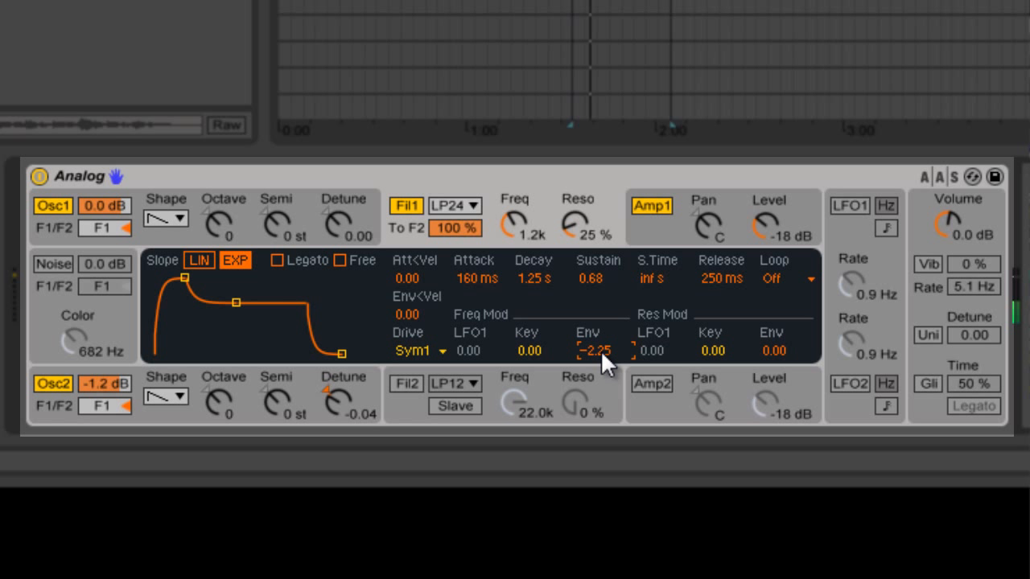
pyautogui.moveTo(601, 351); pyautogui.dragTo(600, 350)
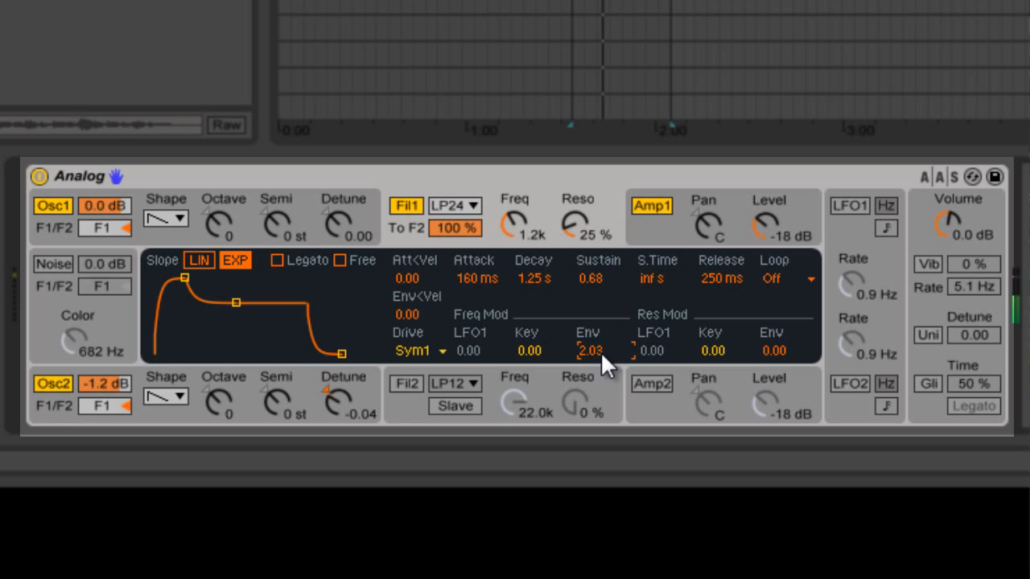
# Step: Set Filter 1's frequency to 643 Hz and its envelope to 103 ms attack and 633 ms decay
pyautogui.moveTo(525, 229); pyautogui.dragTo(523, 228)
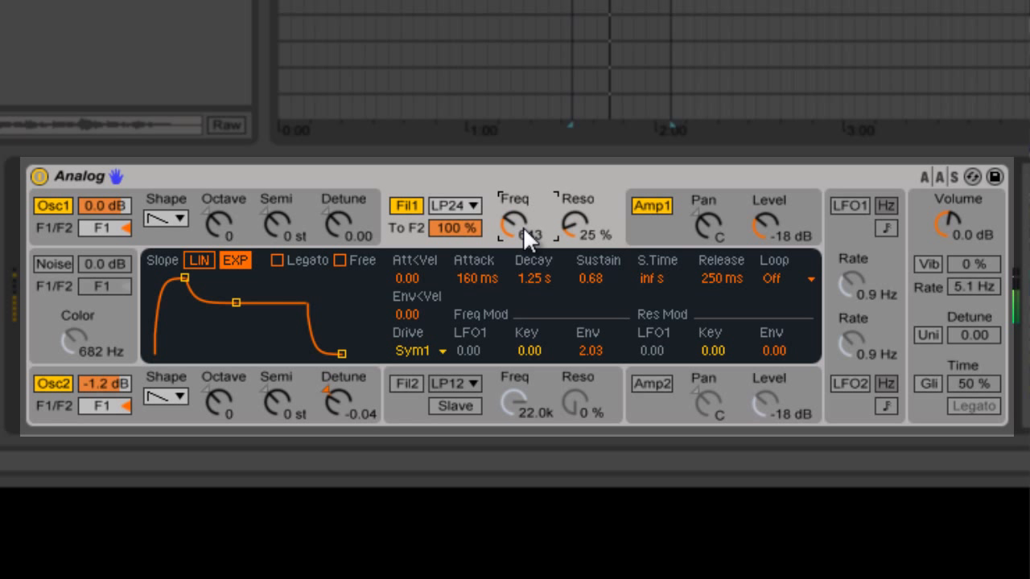
pyautogui.moveTo(538, 276); pyautogui.dragTo(477, 281)
# Step: Set the Amp1 envelope to 48 ms attack, 436 ms decay and 0.58 sustain, and Filter 1's frequency to 834 Hz
pyautogui.click(661, 232)
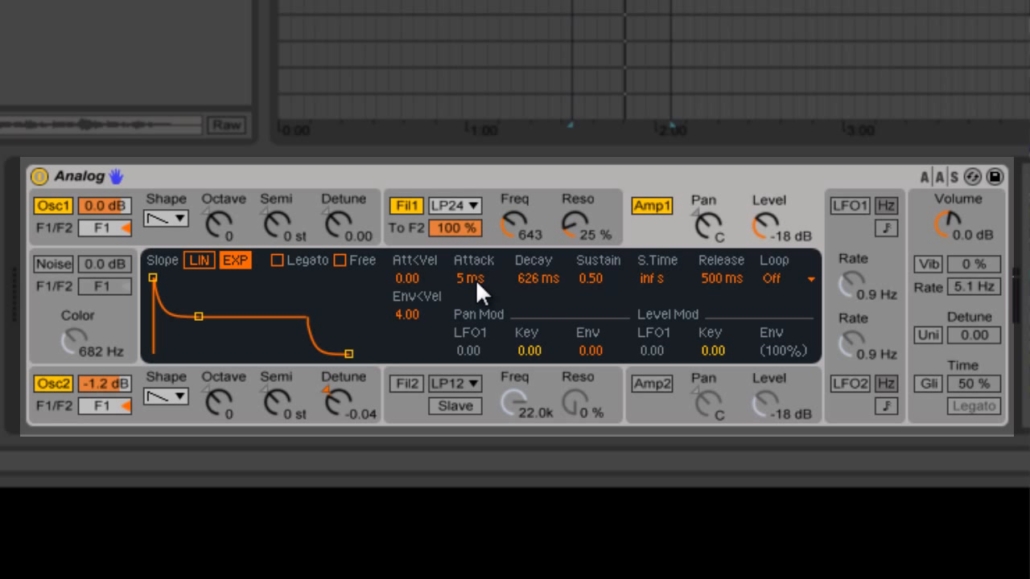
pyautogui.moveTo(475, 279); pyautogui.dragTo(584, 275)
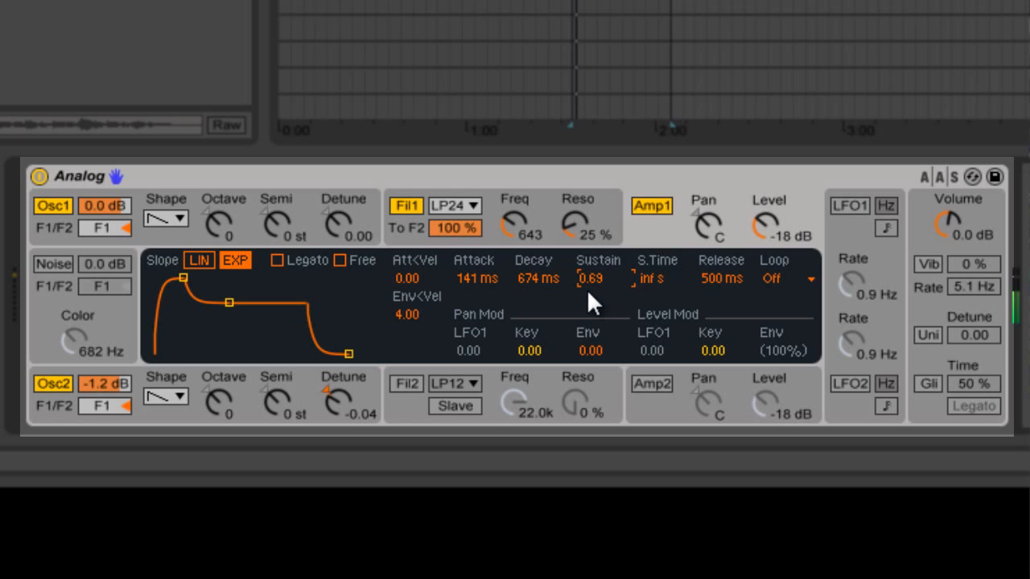
pyautogui.scroll(-5, 592, 286)
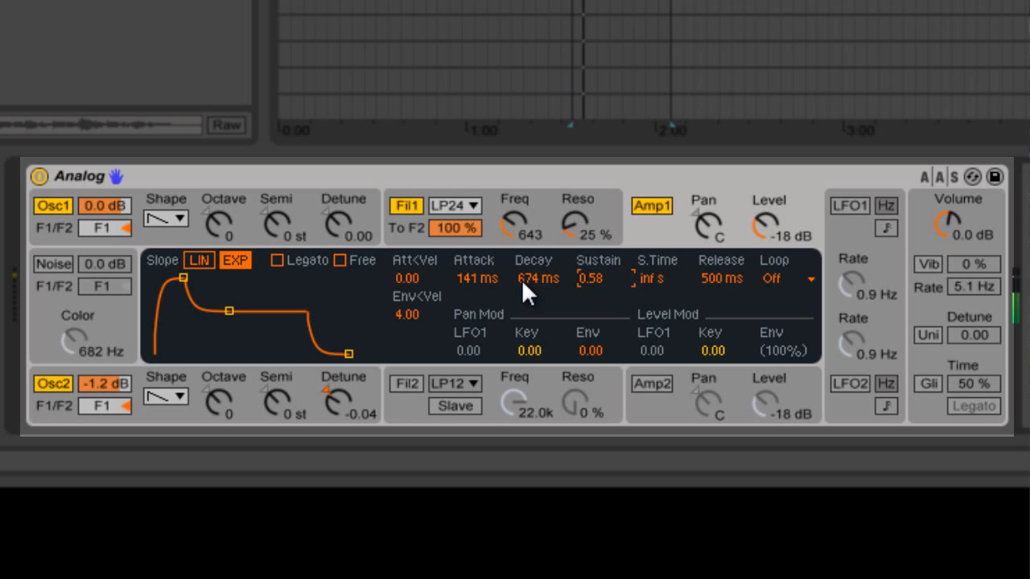
pyautogui.scroll(-5, 521, 280)
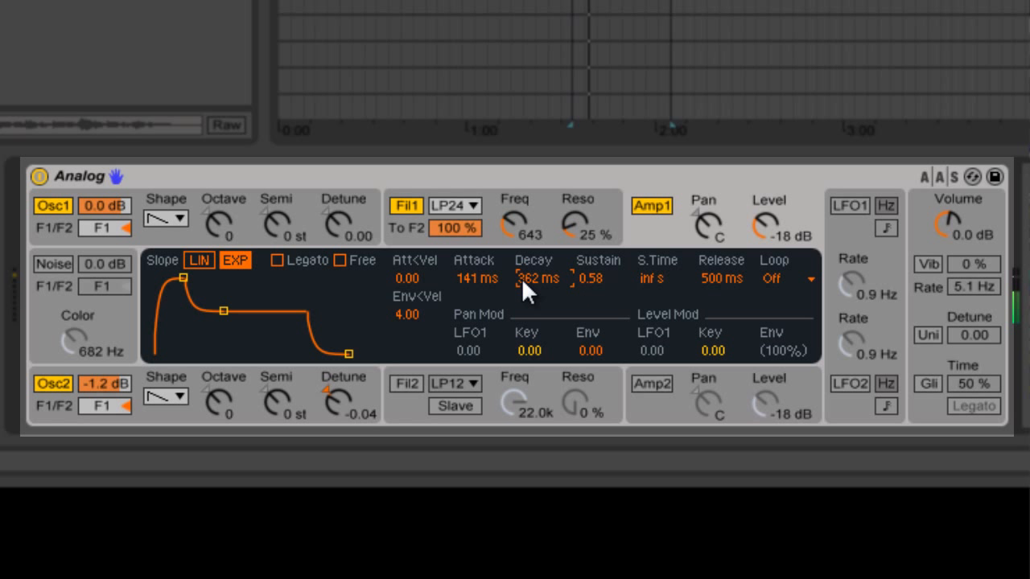
pyautogui.scroll(-5, 481, 273)
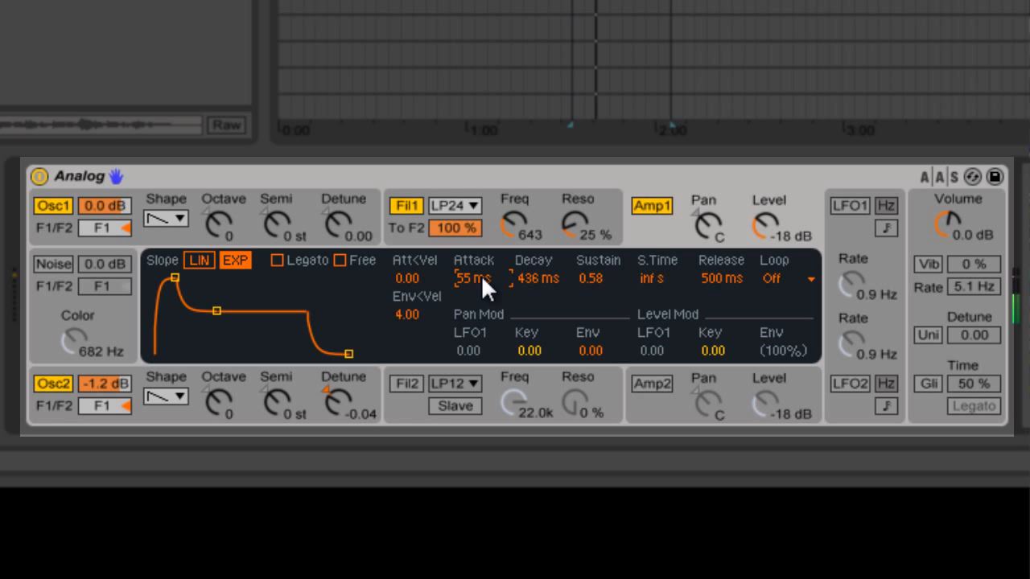
pyautogui.scroll(-1, 481, 275)
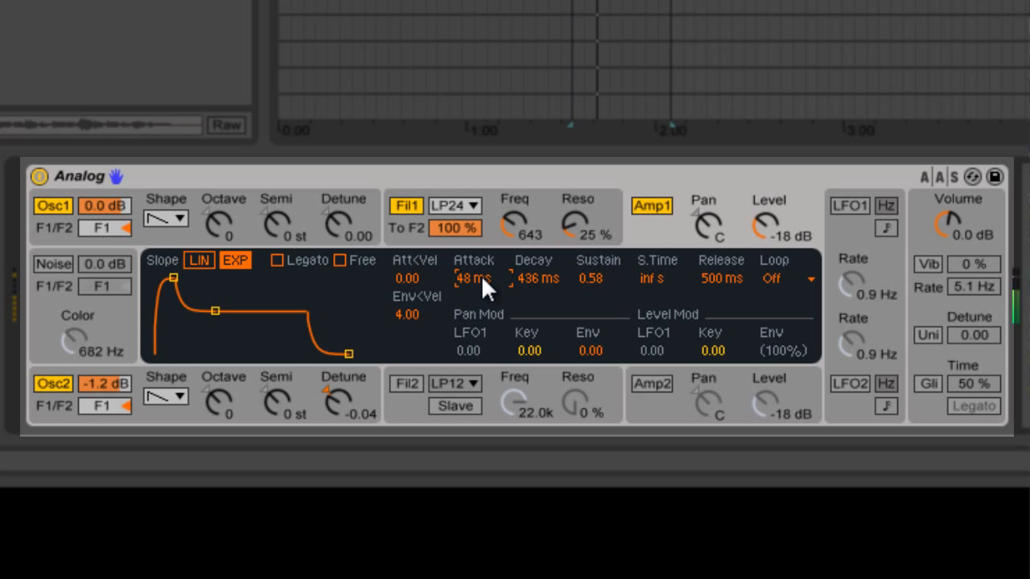
pyautogui.click(514, 228)
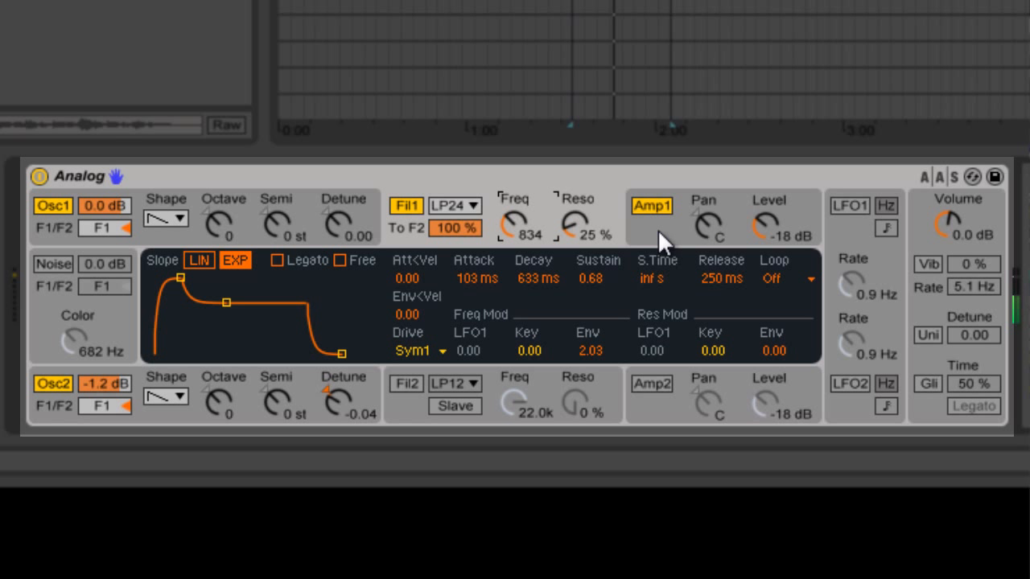
# Step: Try a one-octave shift on oscillator 2, return its octave to 0, and set its detune to -0.03
pyautogui.click(222, 406)
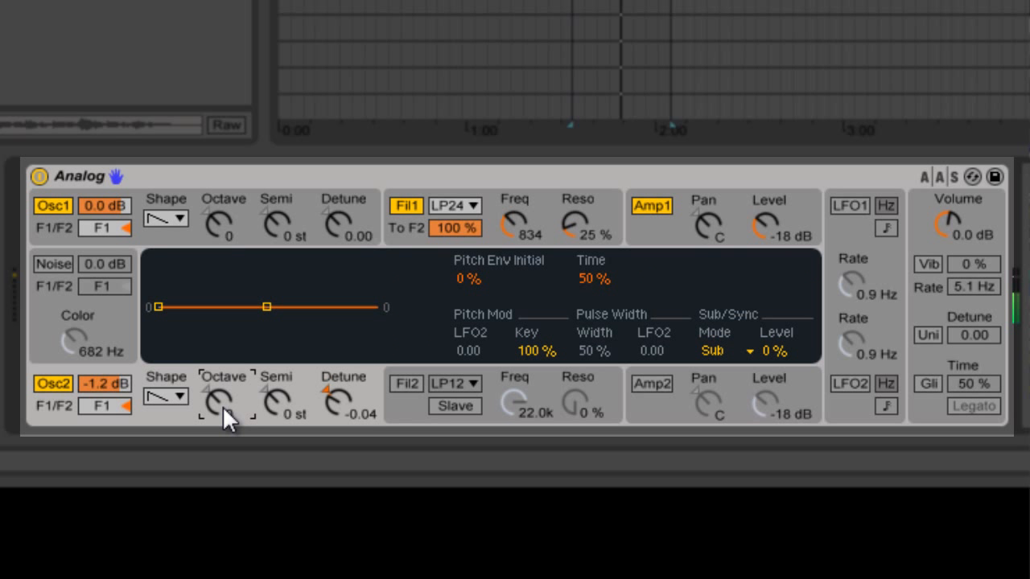
pyautogui.moveTo(222, 406); pyautogui.dragTo(222, 404)
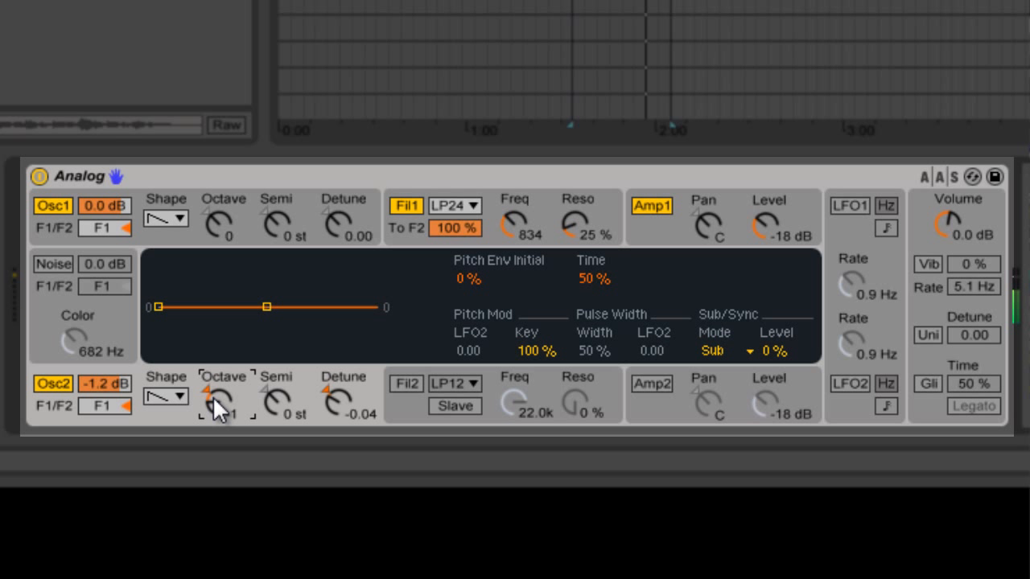
pyautogui.moveTo(213, 396); pyautogui.dragTo(218, 393)
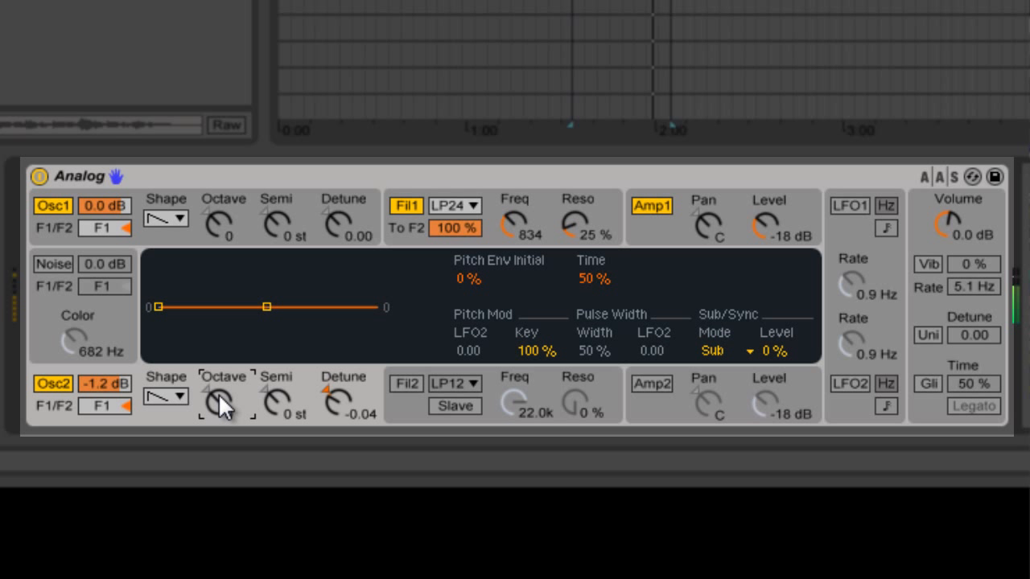
pyautogui.moveTo(344, 398); pyautogui.dragTo(335, 396)
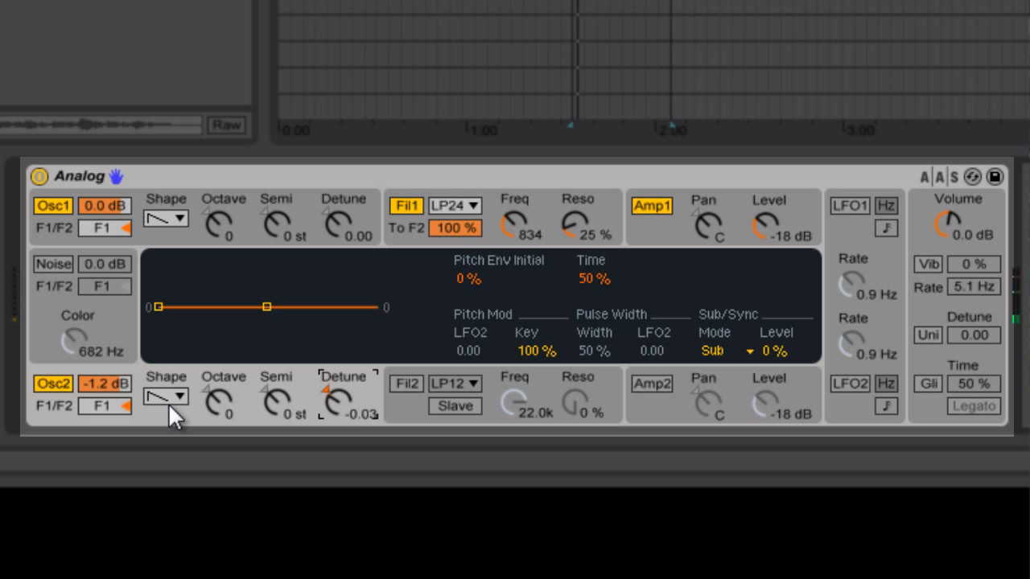
# Step: Change oscillator 1's shape to a rectangular wave and raise its level to 1.9 dB
pyautogui.click(174, 218)
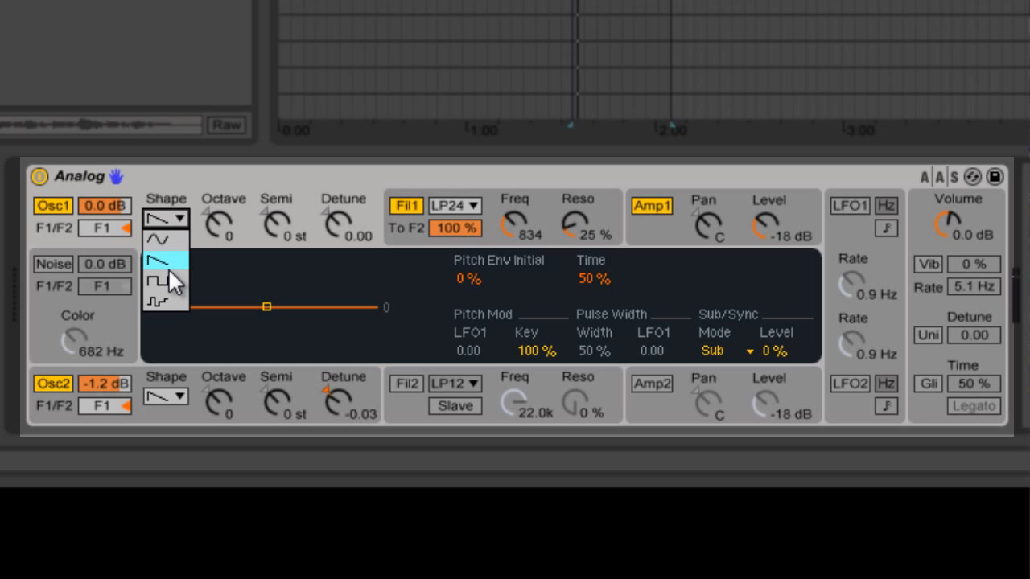
pyautogui.click(169, 279)
pyautogui.click(168, 220)
pyautogui.click(176, 178)
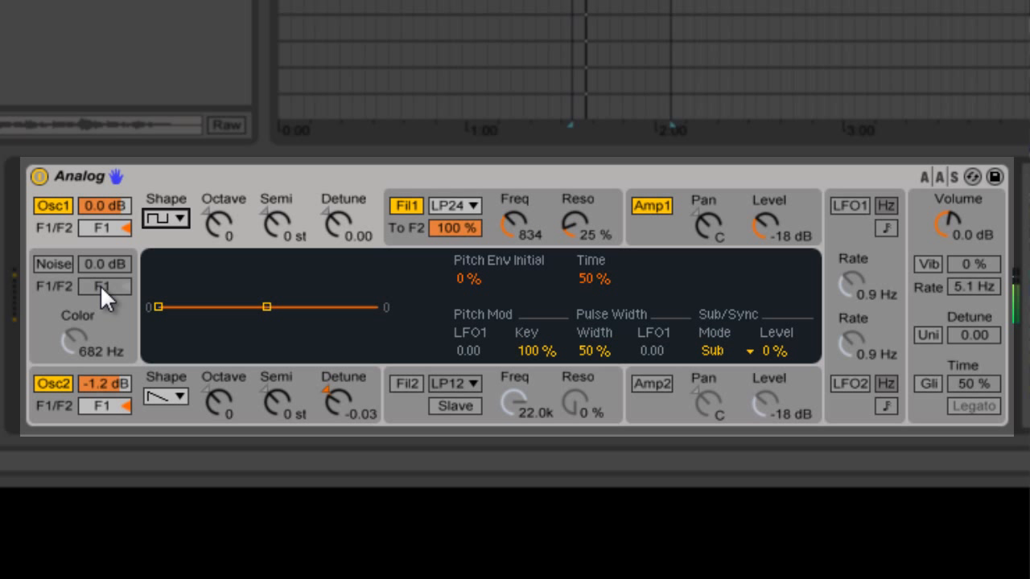
pyautogui.scroll(5, 115, 203)
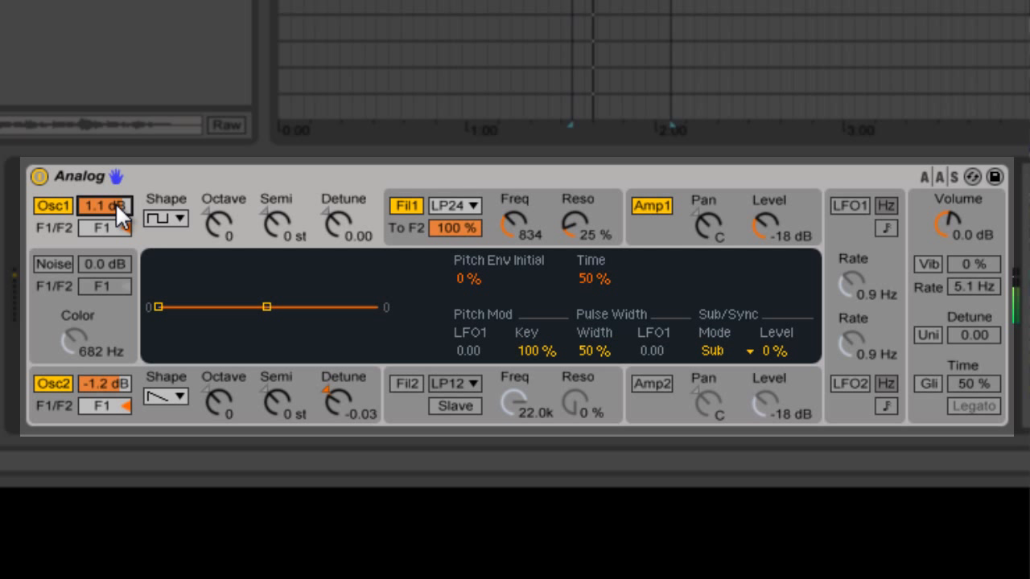
pyautogui.scroll(4, 115, 204)
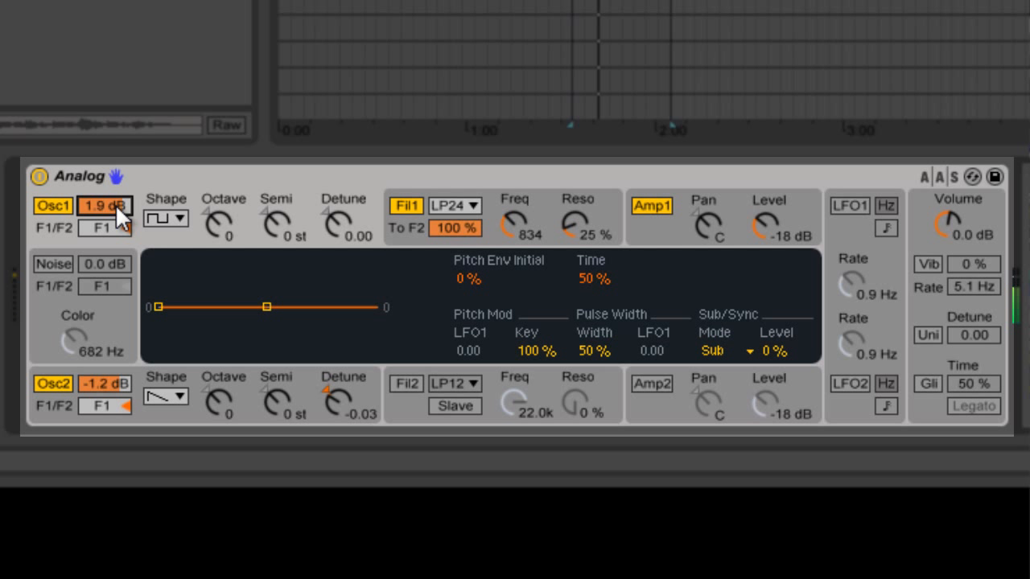
# Step: Lengthen the Amp1 envelope's attack to 386 ms
pyautogui.click(662, 235)
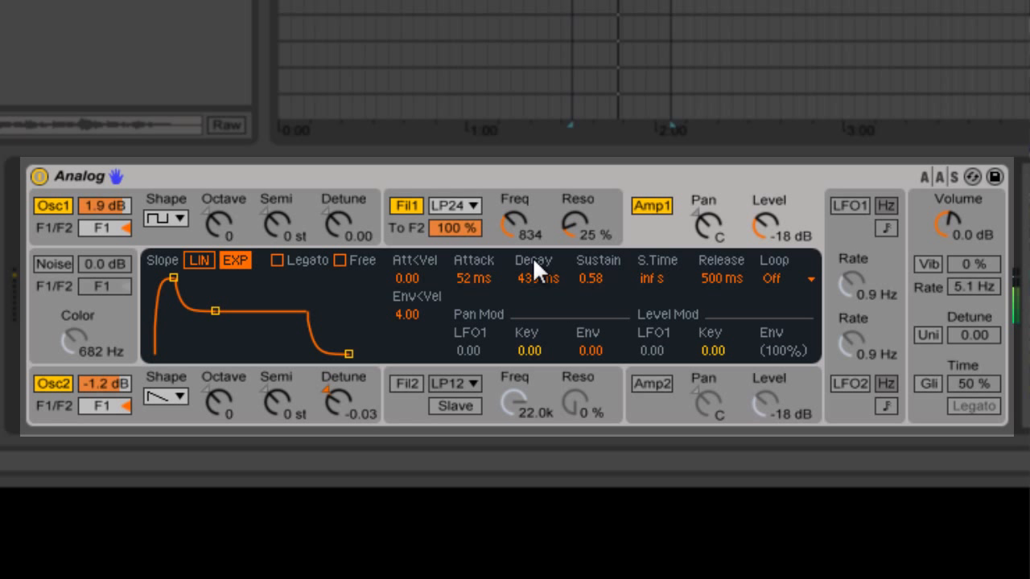
pyautogui.scroll(4, 475, 281)
pyautogui.scroll(10, 475, 281)
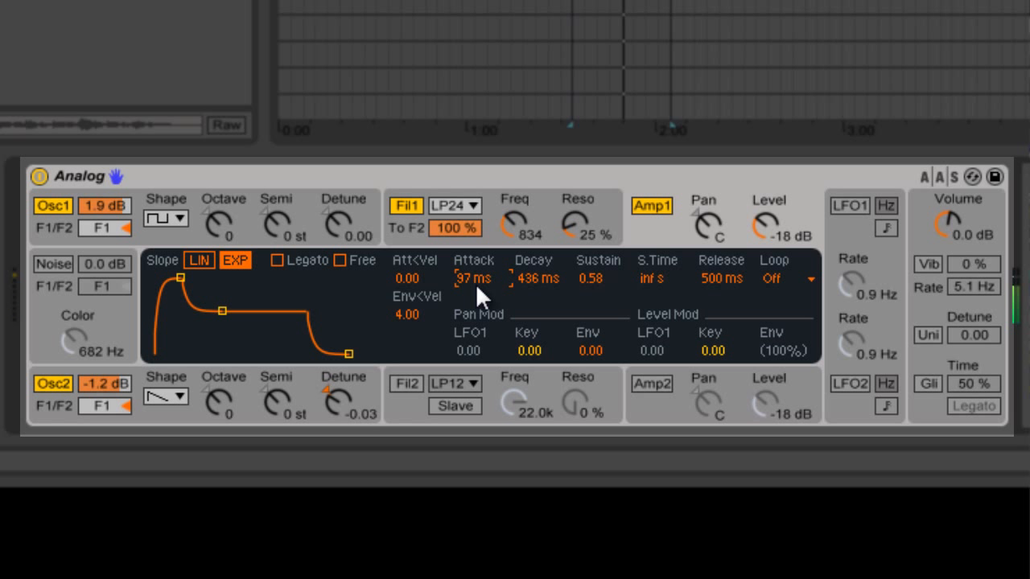
pyautogui.scroll(8, 476, 281)
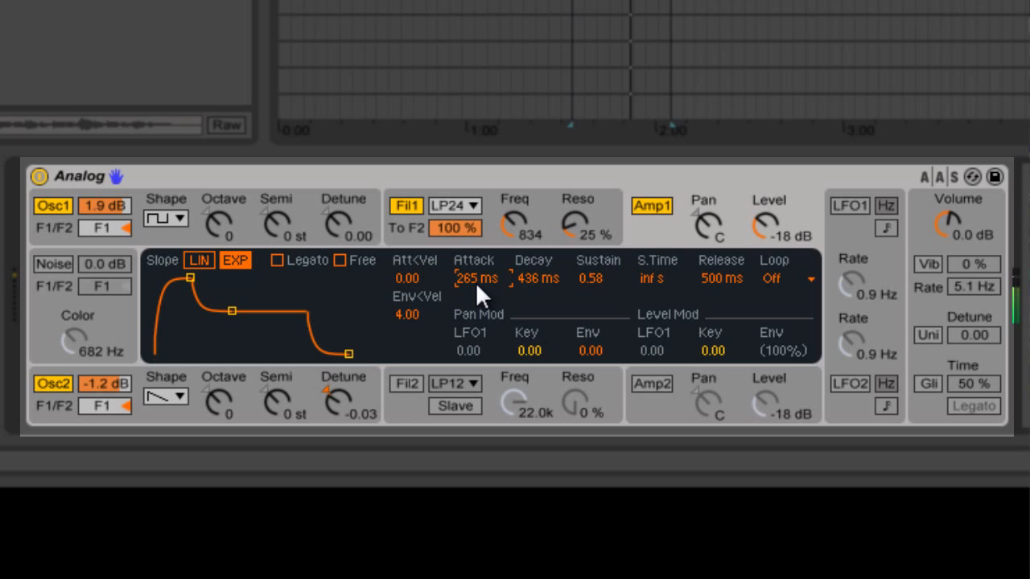
pyautogui.scroll(2, 475, 282)
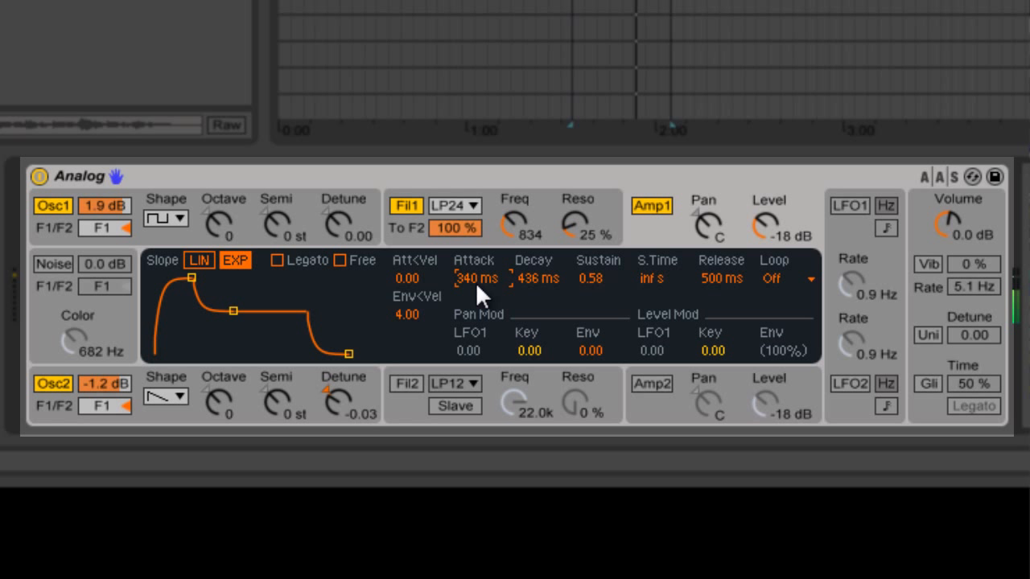
pyautogui.scroll(2, 475, 283)
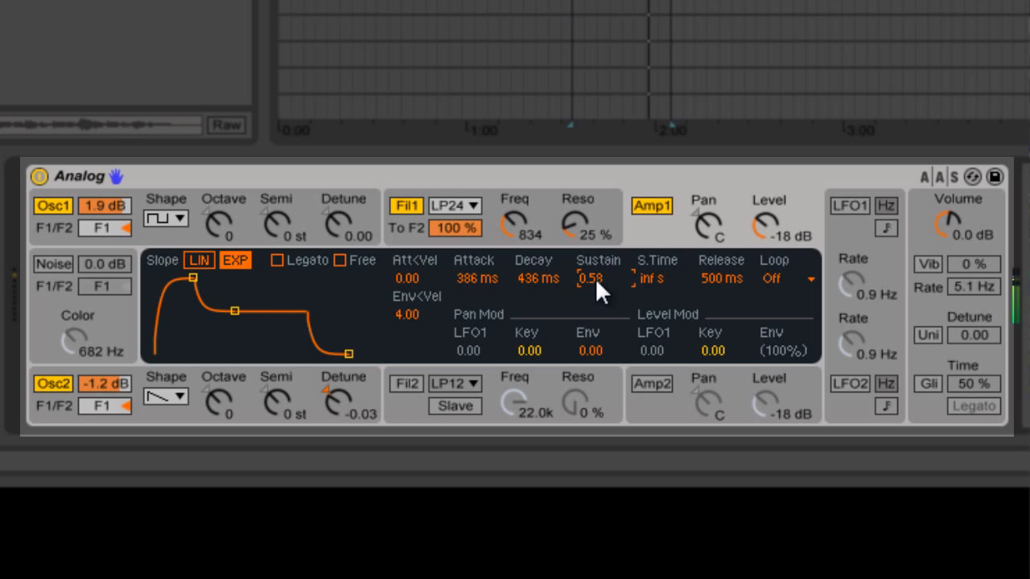
# Step: Set the Amp1 envelope's sustain to 0.71 and its decay to 526 ms
pyautogui.scroll(5, 595, 278)
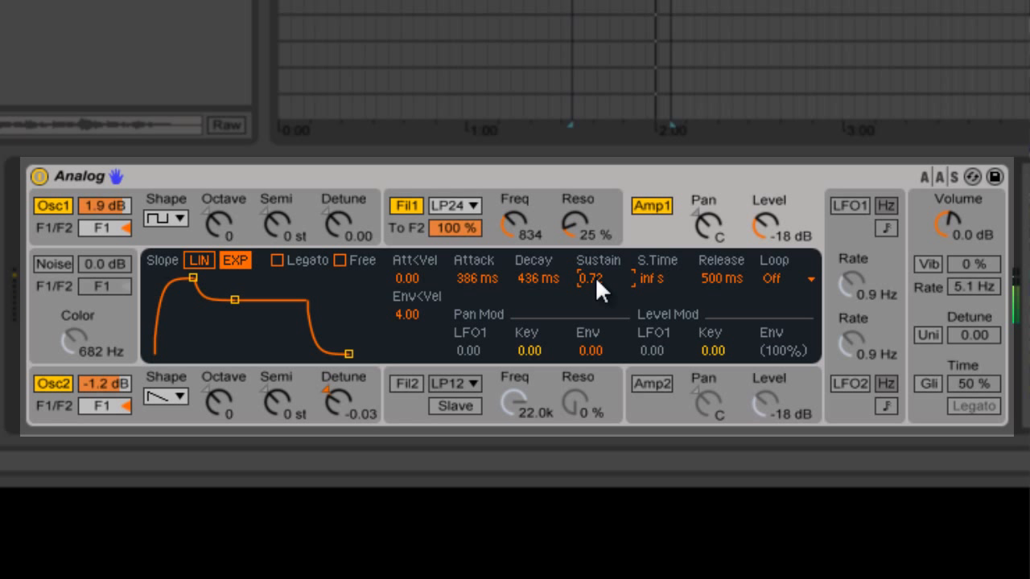
pyautogui.scroll(1, 595, 277)
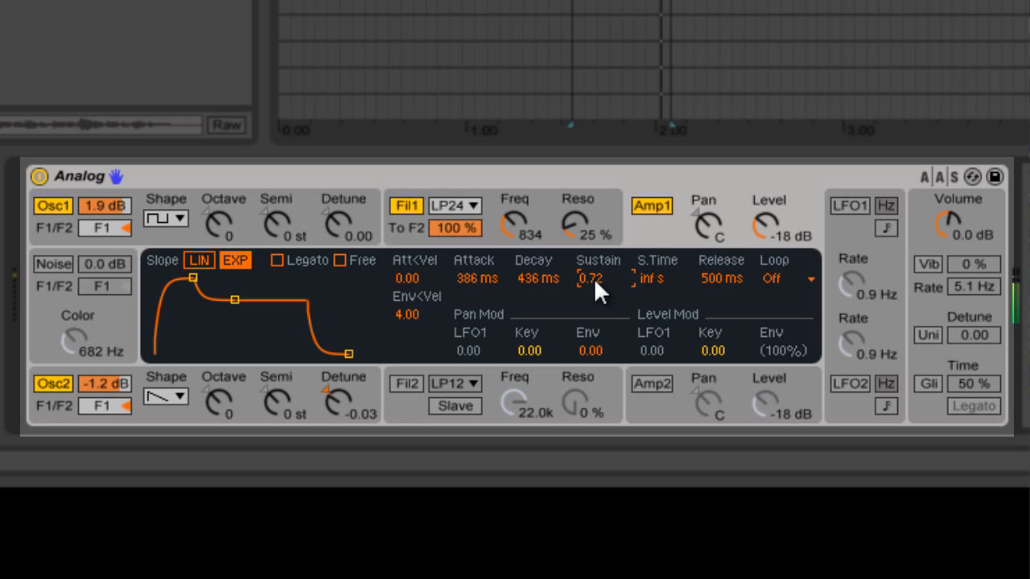
pyautogui.scroll(-2, 594, 278)
pyautogui.scroll(3, 534, 282)
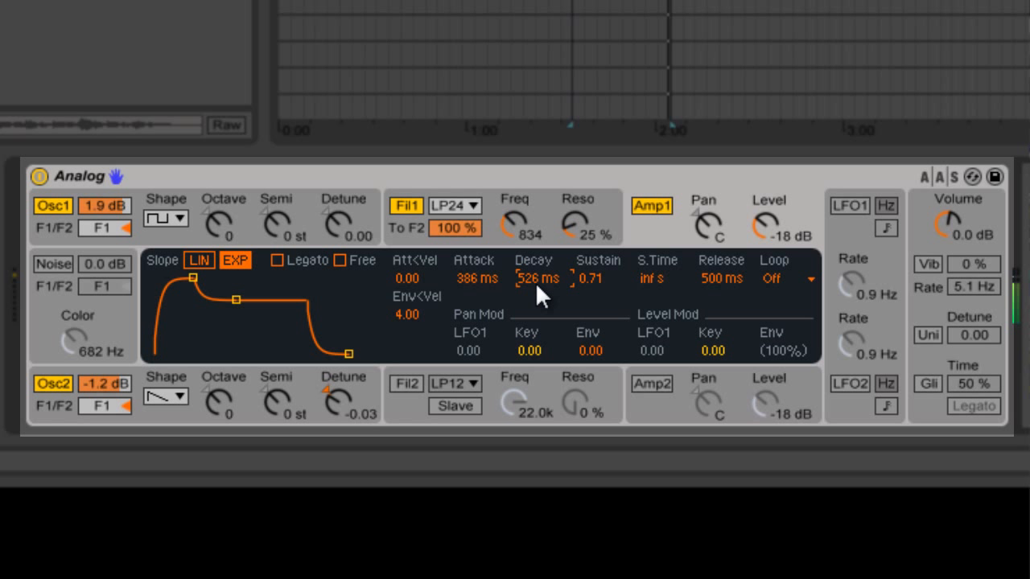
# Step: Set Filter 1's envelope decay to 1.25 s and, after trying 0% and 28%, its resonance to 22%
pyautogui.click(535, 235)
pyautogui.scroll(8, 536, 278)
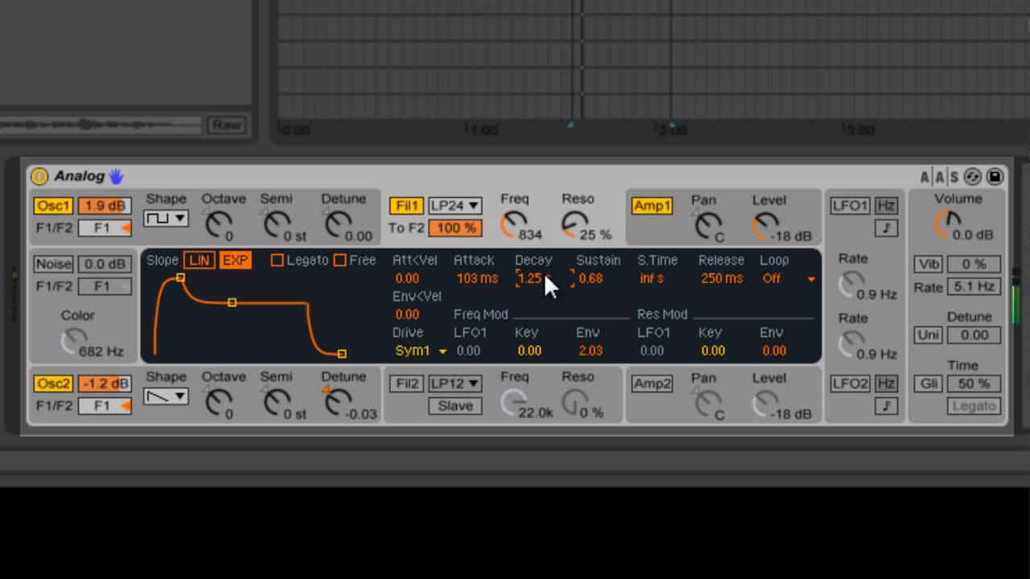
pyautogui.scroll(-1, 567, 235)
pyautogui.scroll(-20, 567, 234)
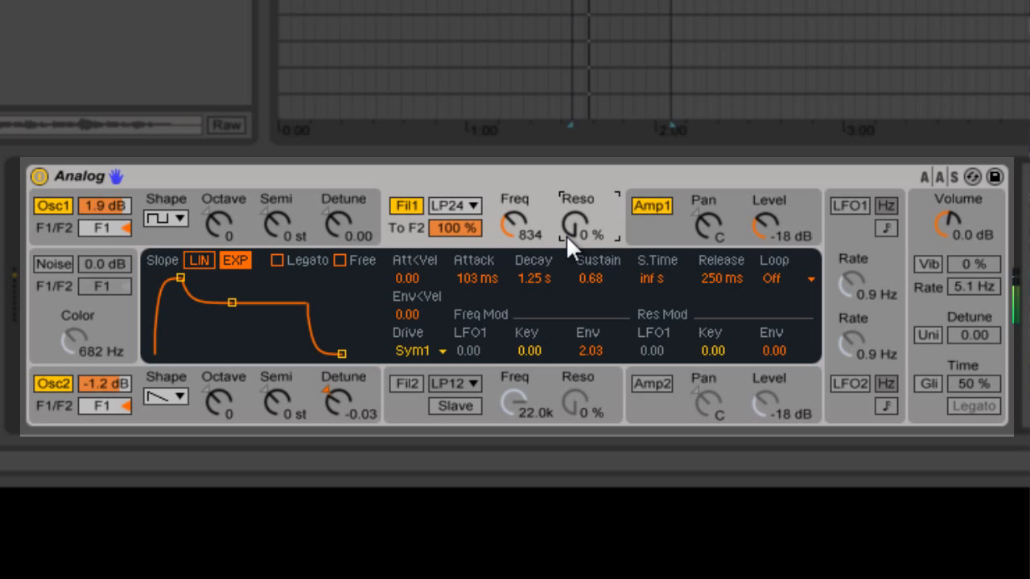
pyautogui.scroll(20, 565, 235)
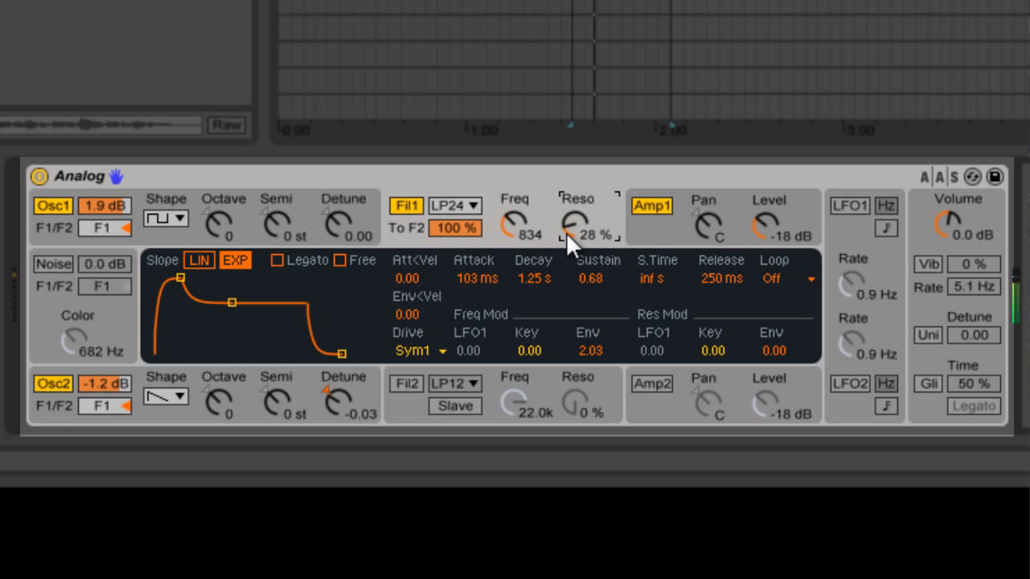
pyautogui.scroll(-4, 565, 233)
# Step: Set Filter 1's envelope sustain to 0.69, its release to 494 ms and its envelope frequency modulation to 2.74
pyautogui.scroll(1, 585, 278)
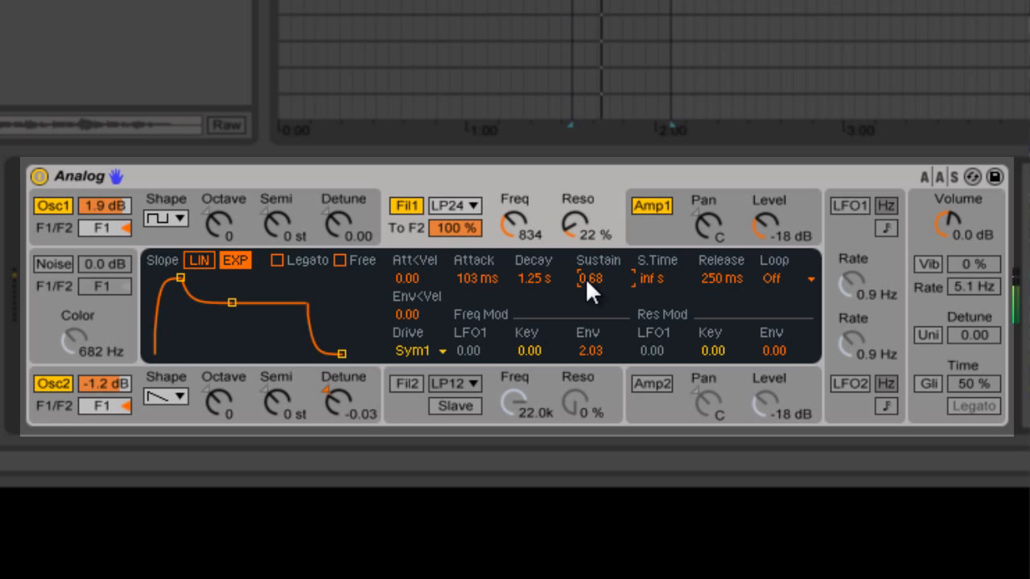
pyautogui.scroll(10, 725, 279)
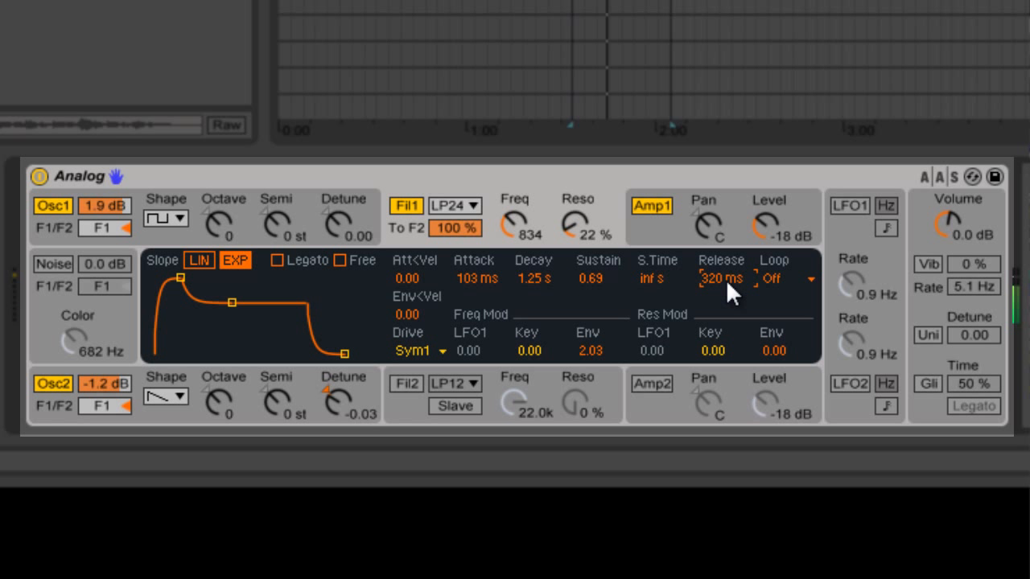
pyautogui.scroll(2, 725, 279)
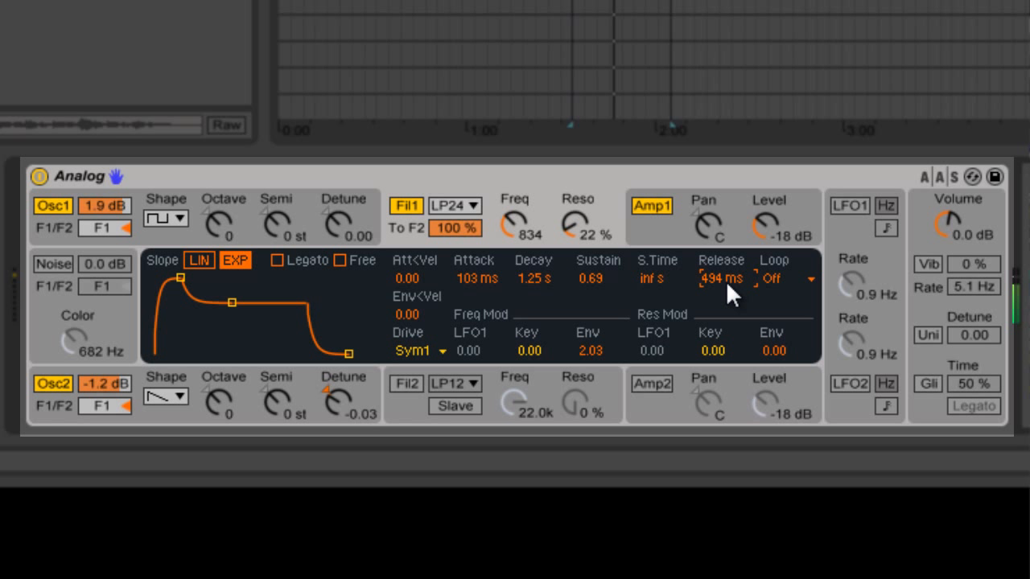
pyautogui.scroll(5, 604, 346)
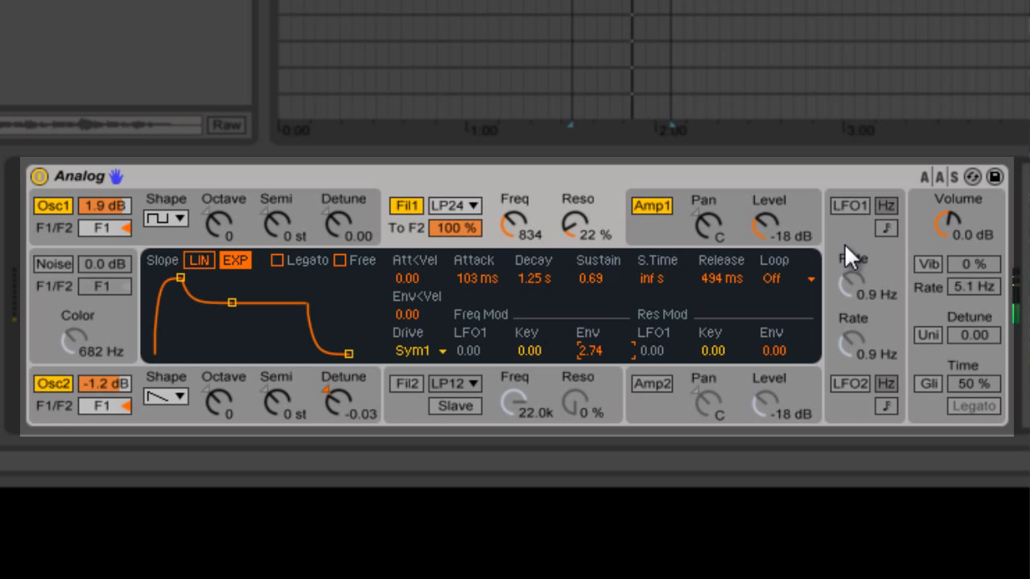
# Step: Set oscillator 1's pulse width to 56% and oscillator 2's detune to -0.05
pyautogui.click(242, 196)
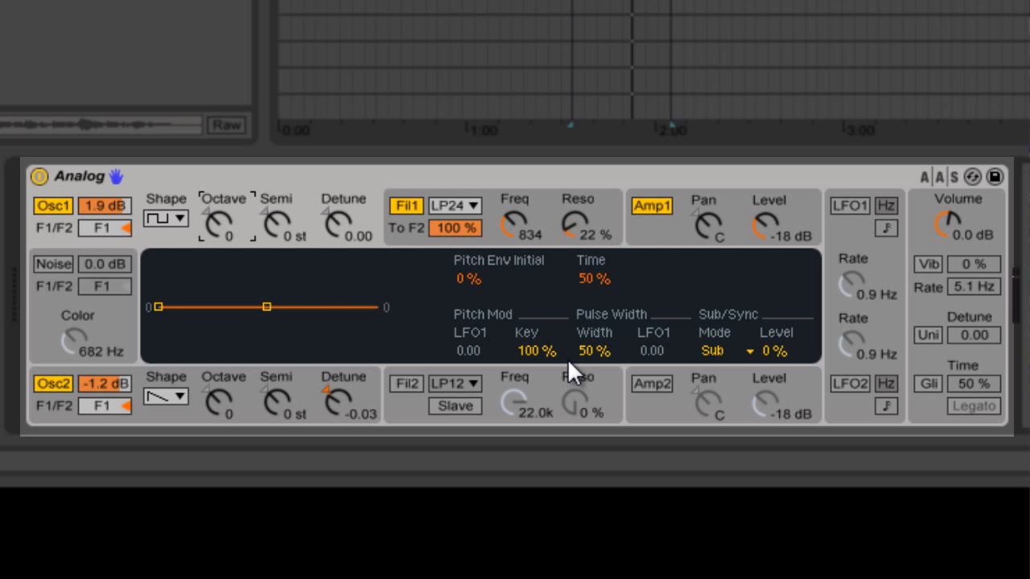
pyautogui.click(590, 352)
pyautogui.moveTo(590, 348); pyautogui.dragTo(578, 348)
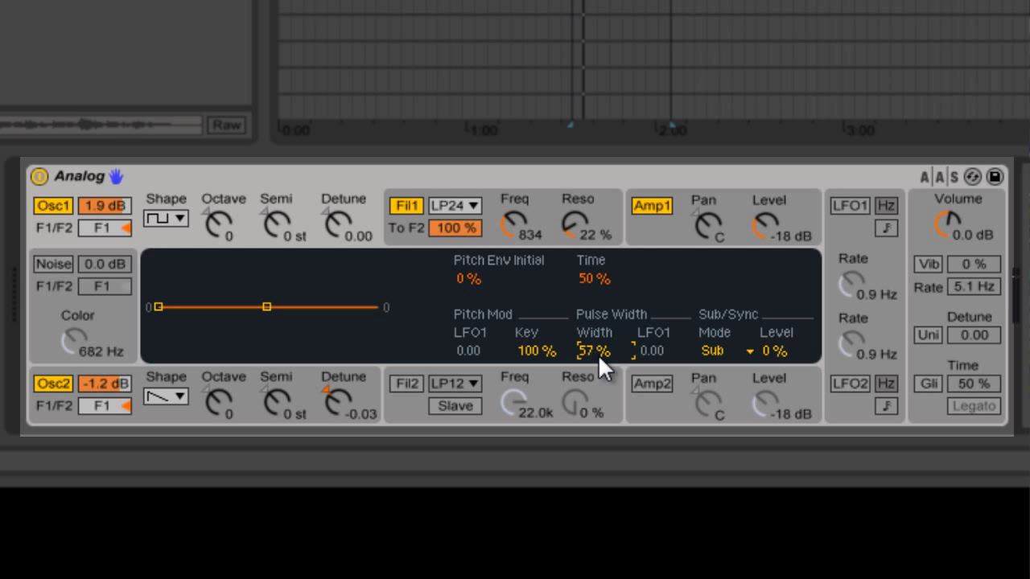
pyautogui.moveTo(598, 354); pyautogui.dragTo(597, 350)
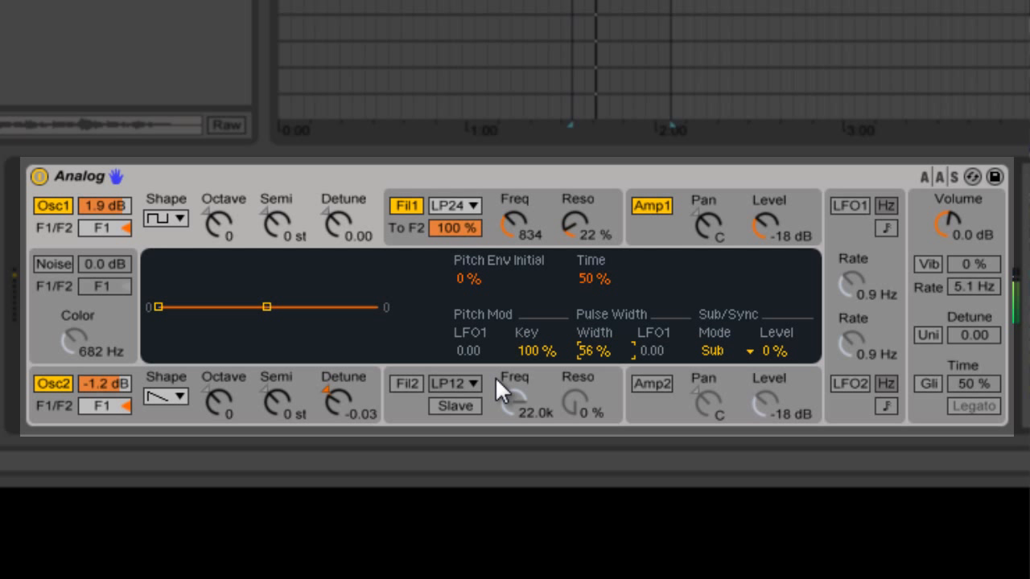
pyautogui.moveTo(338, 406); pyautogui.dragTo(338, 407)
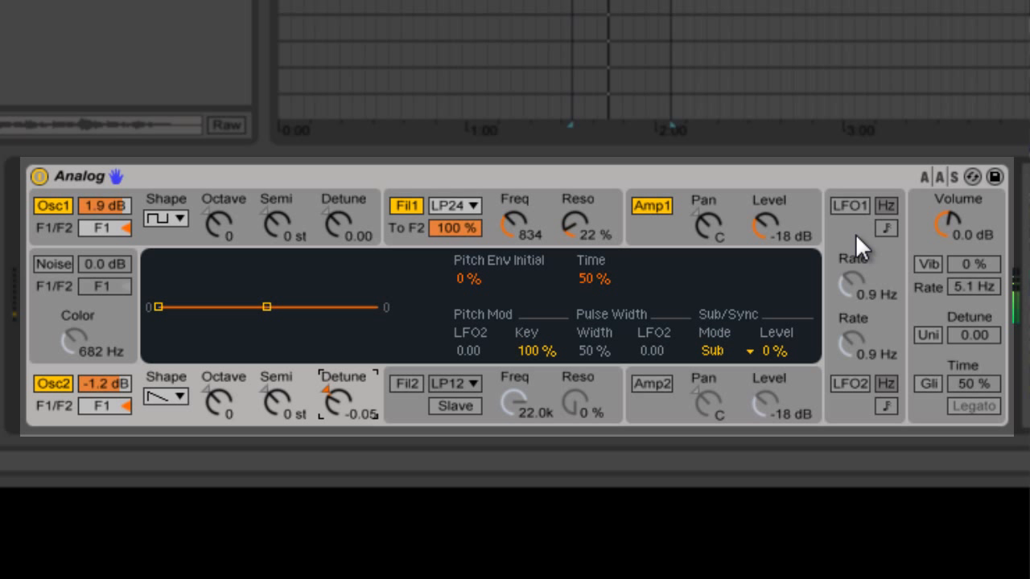
# Step: Enable LFO1, switch its rate to tempo sync and set the rate to 1
pyautogui.click(575, 205)
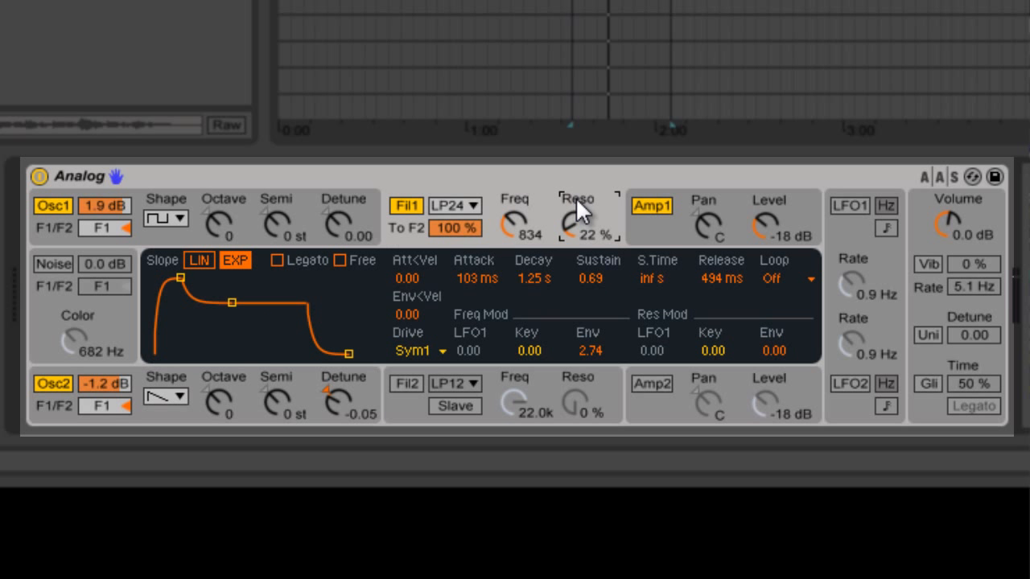
pyautogui.click(647, 215)
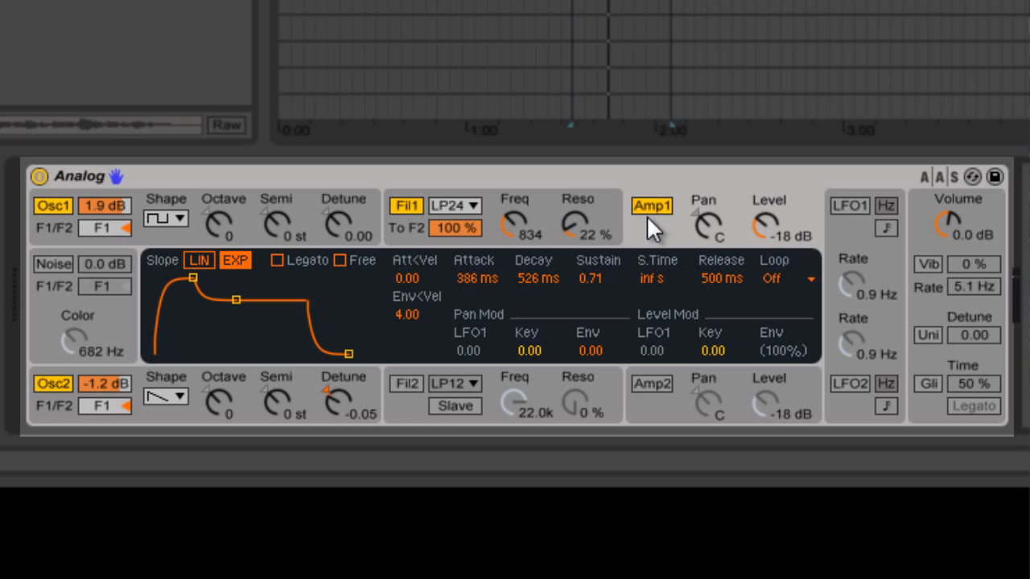
pyautogui.click(858, 219)
pyautogui.click(849, 205)
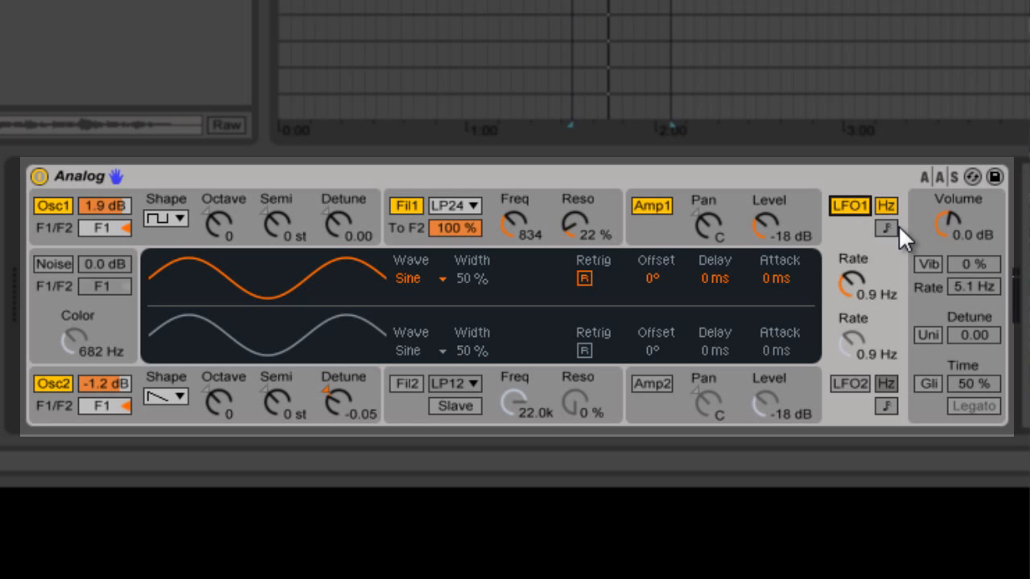
pyautogui.click(885, 229)
pyautogui.moveTo(850, 287); pyautogui.dragTo(849, 289)
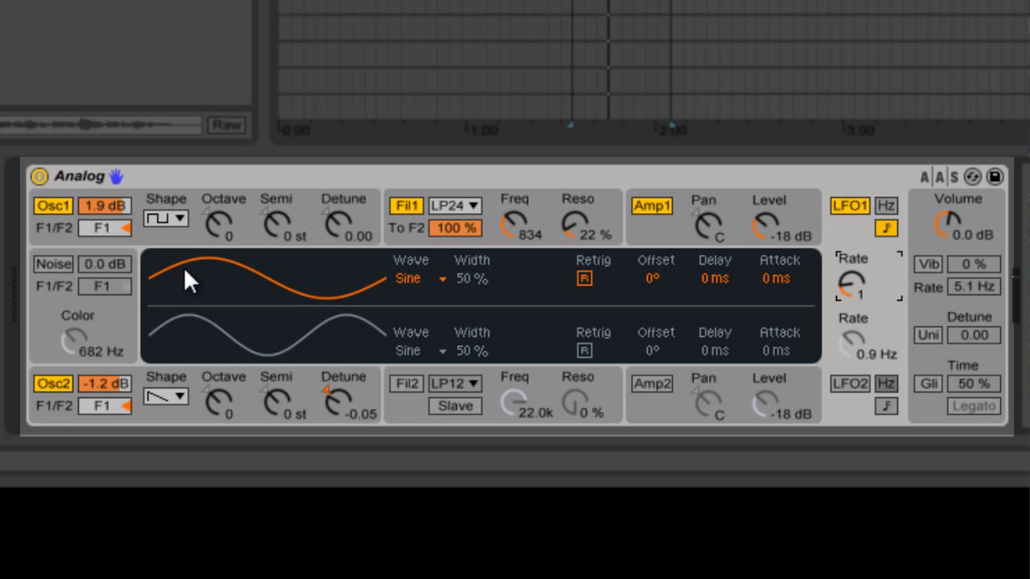
# Step: Set Filter 1's LFO1 frequency modulation to 0.44 and toggle LFO1's retrigger option
pyautogui.click(574, 195)
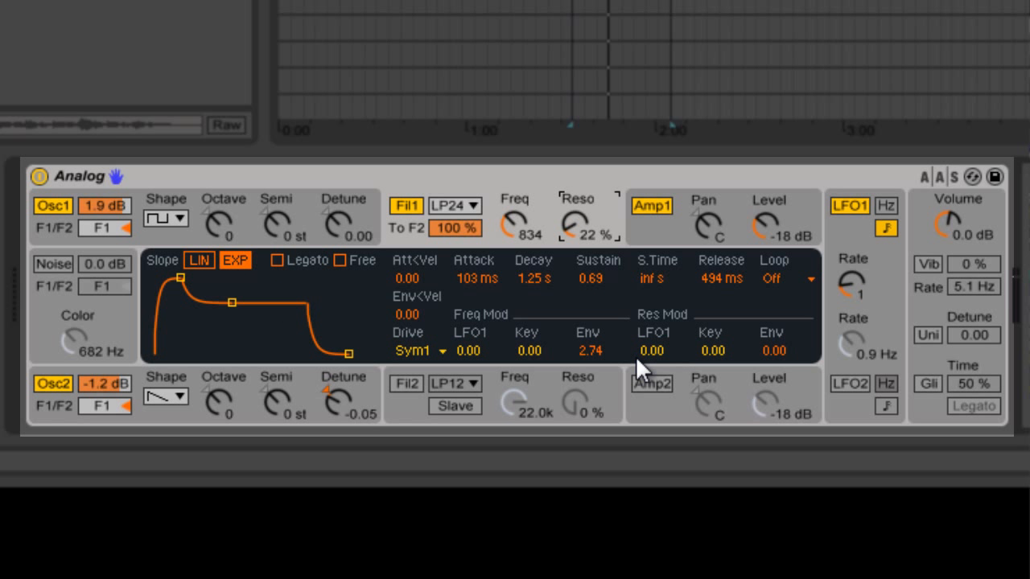
pyautogui.click(528, 352)
pyautogui.click(468, 352)
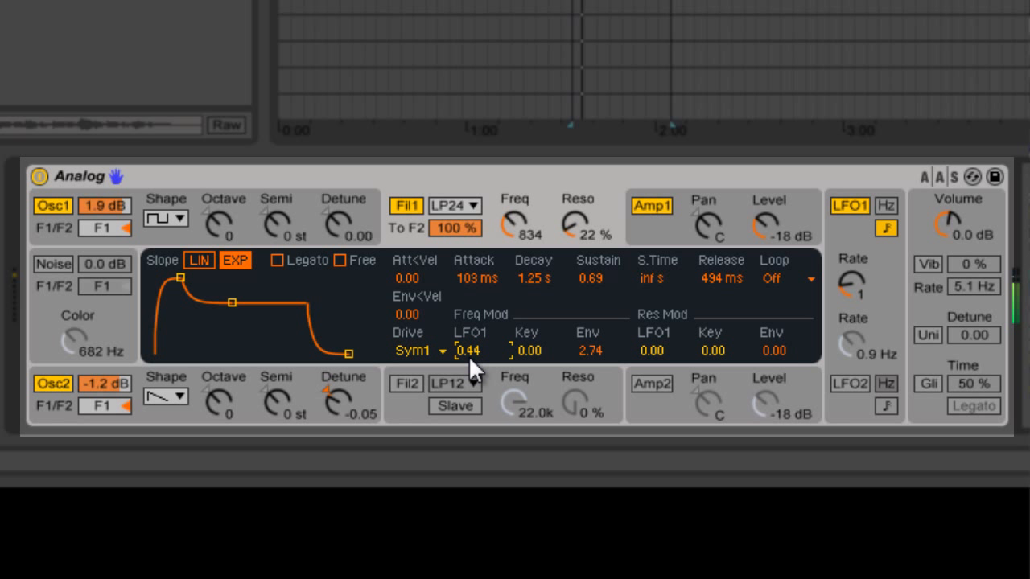
pyautogui.click(846, 228)
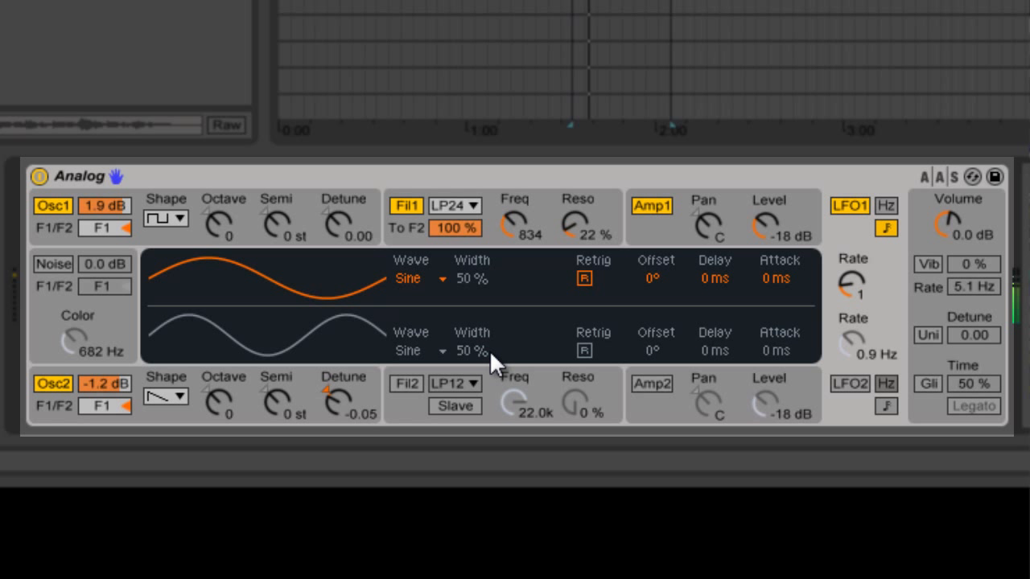
pyautogui.click(584, 279)
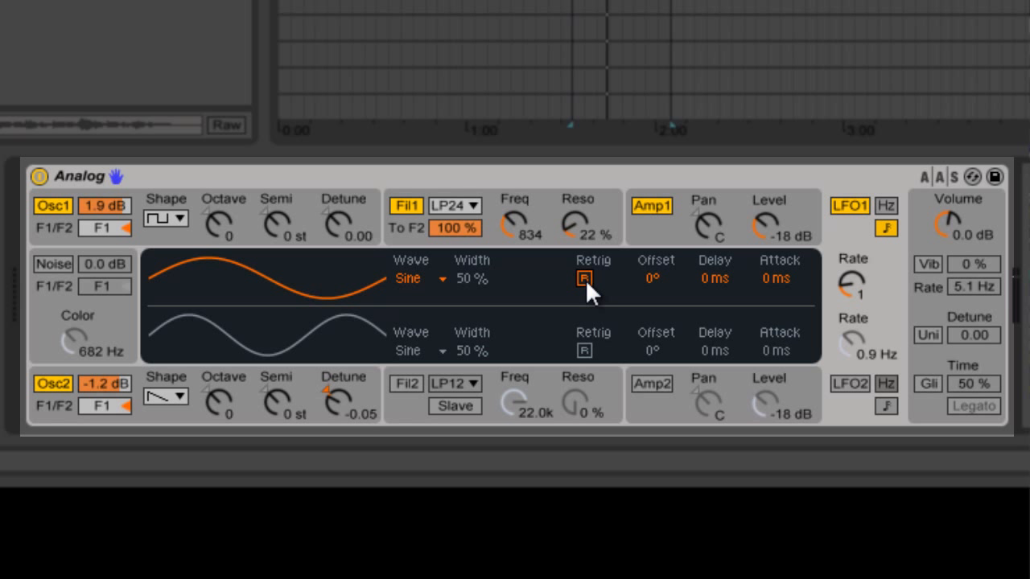
# Step: Switch LFO1's rate from tempo sync to hertz and set the rate to 0.4 Hz
pyautogui.click(861, 276)
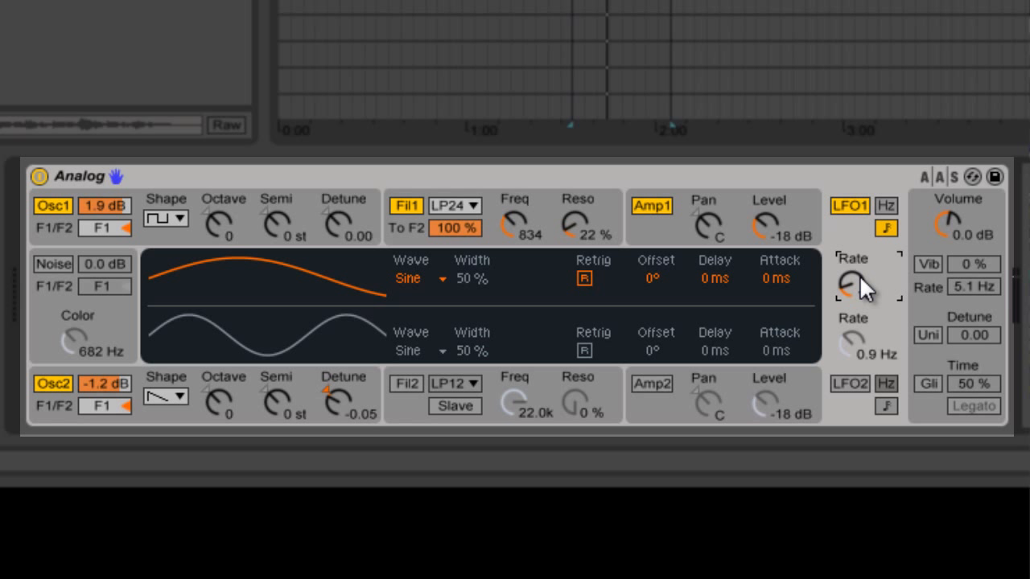
pyautogui.click(888, 203)
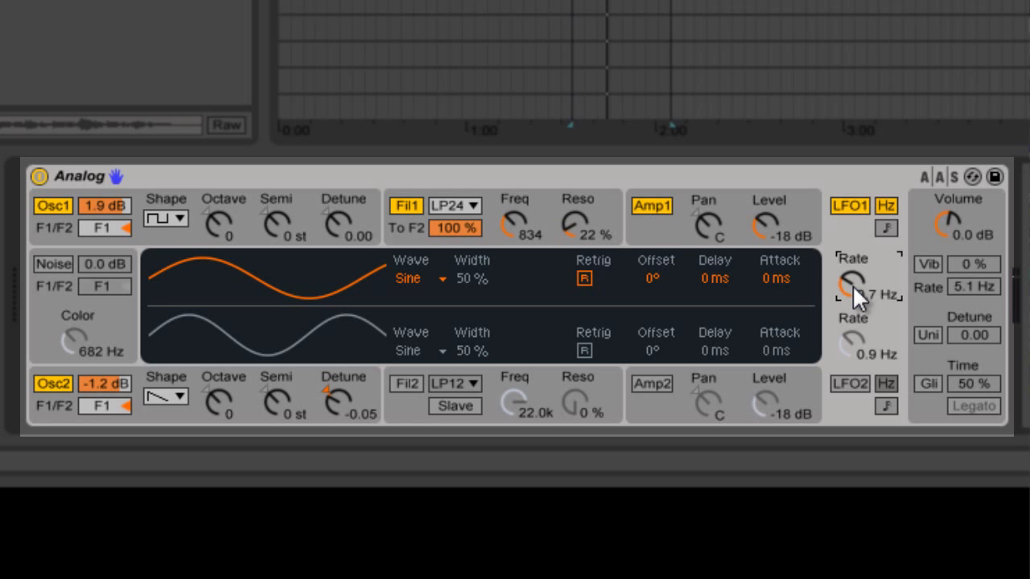
pyautogui.press('Down')
pyautogui.press('Down')
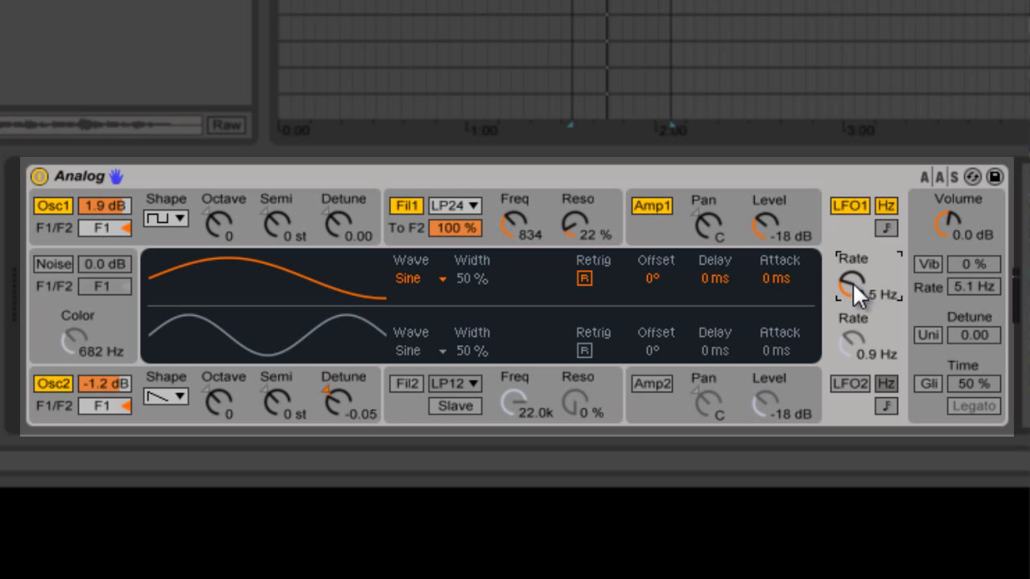
pyautogui.press('Up')
pyautogui.press('Up')
pyautogui.press('Up')
pyautogui.press('Up')
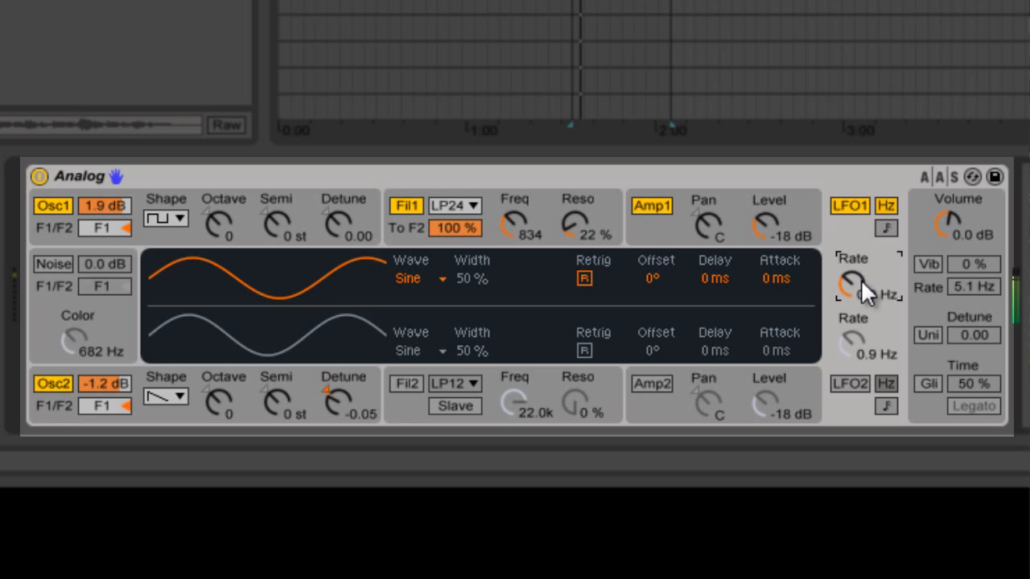
pyautogui.press('Down')
pyautogui.press('Down')
pyautogui.press('Down')
pyautogui.press('Down')
pyautogui.press('Down')
pyautogui.press('Down')
pyautogui.press('Down')
pyautogui.press('Down')
pyautogui.press('Down')
pyautogui.press('Down')
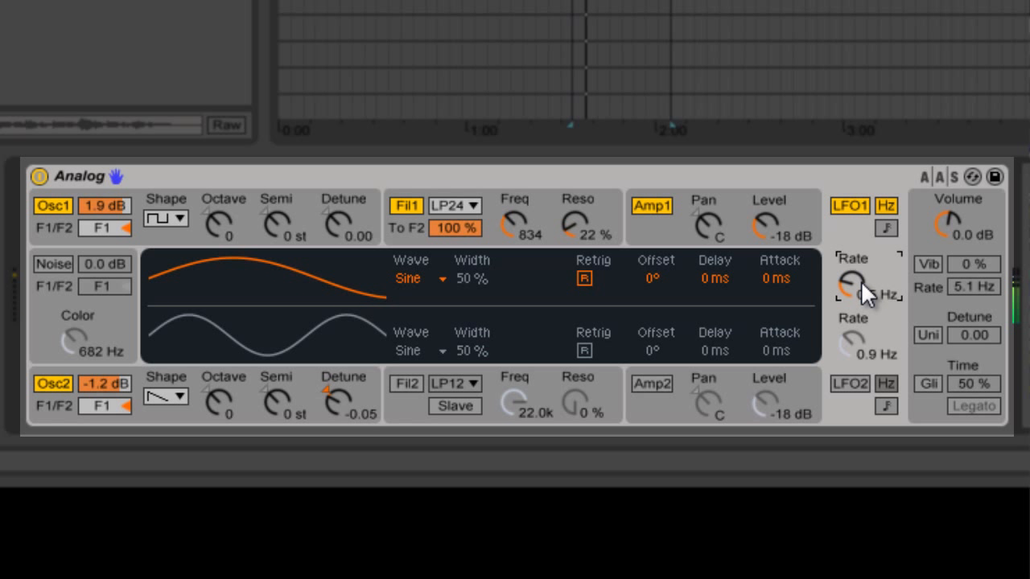
# Step: Set Filter 1's envelope frequency modulation to 2.03
pyautogui.click(600, 196)
pyautogui.click(596, 352)
pyautogui.press('Down')
pyautogui.press('Down')
pyautogui.press('Down')
pyautogui.press('Down')
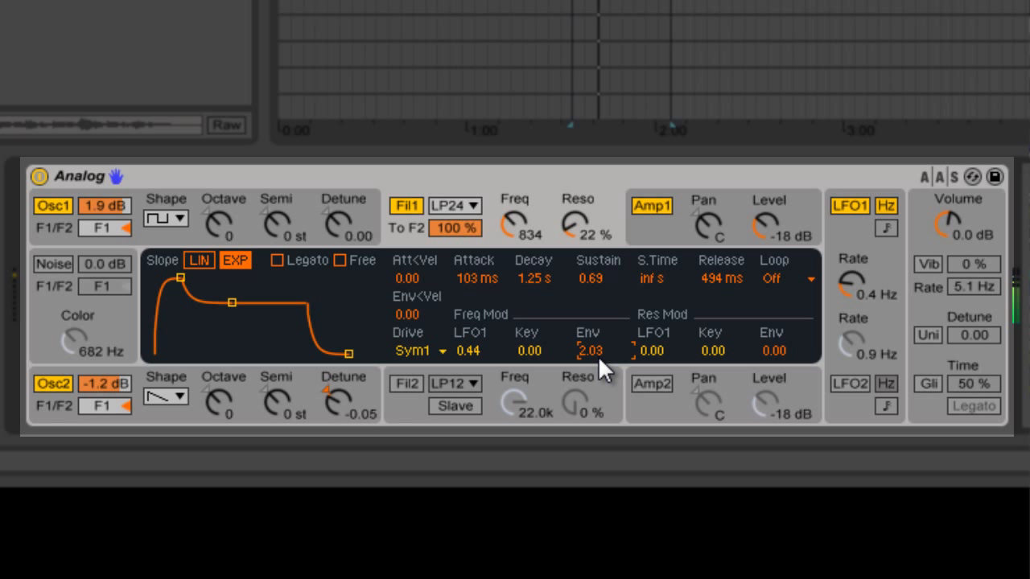
pyautogui.press('Up')
pyautogui.press('Up')
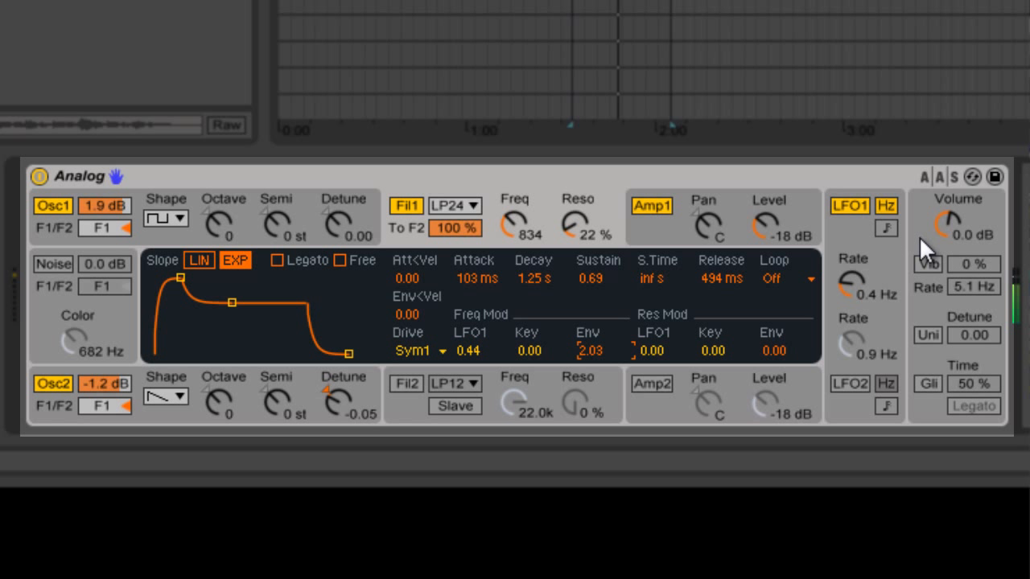
# Step: Set unison to 4 voices with a detune of 6.25, comparing the sound with unison on and off and leaving it off
pyautogui.click(928, 335)
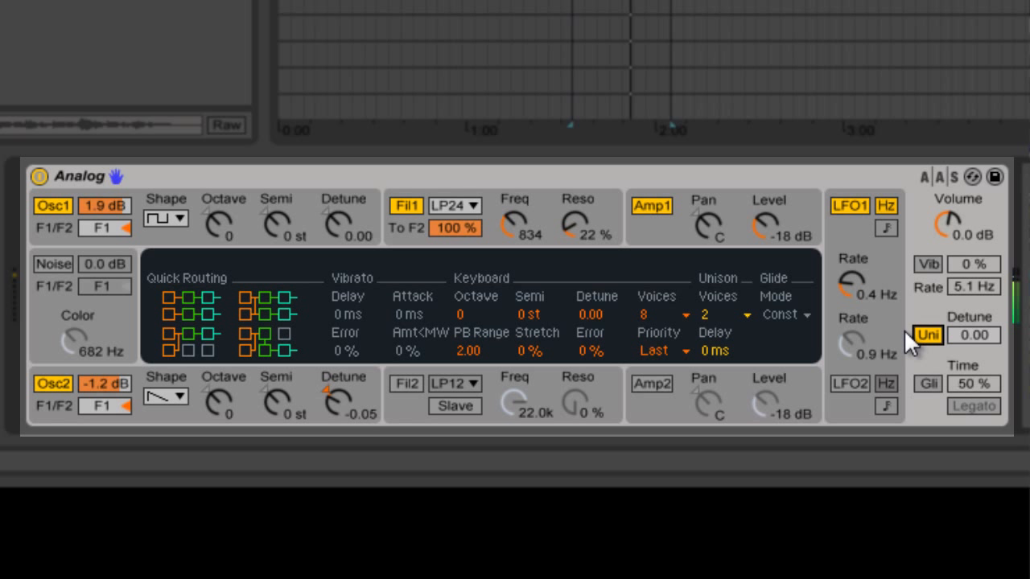
pyautogui.click(922, 337)
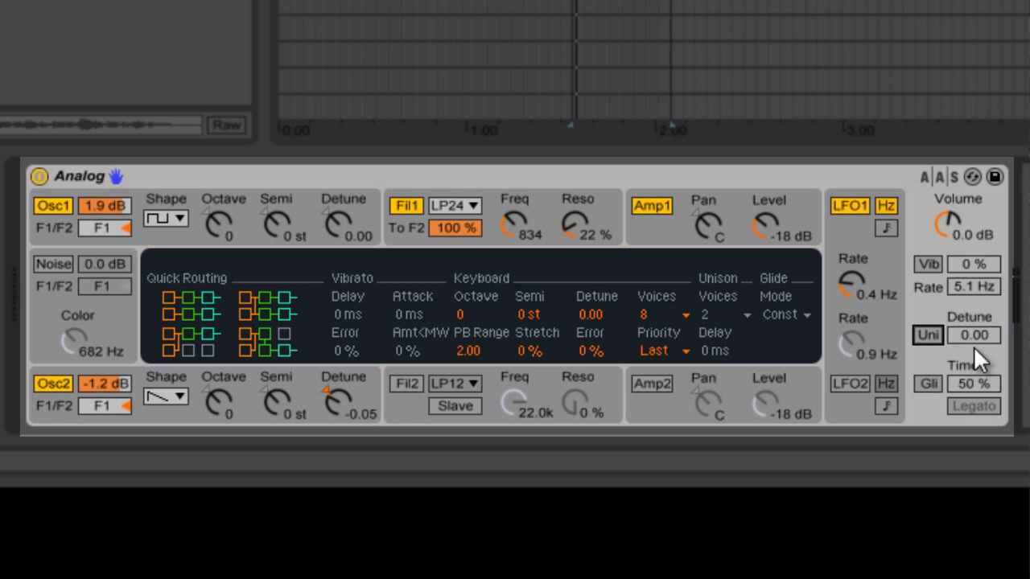
pyautogui.click(713, 313)
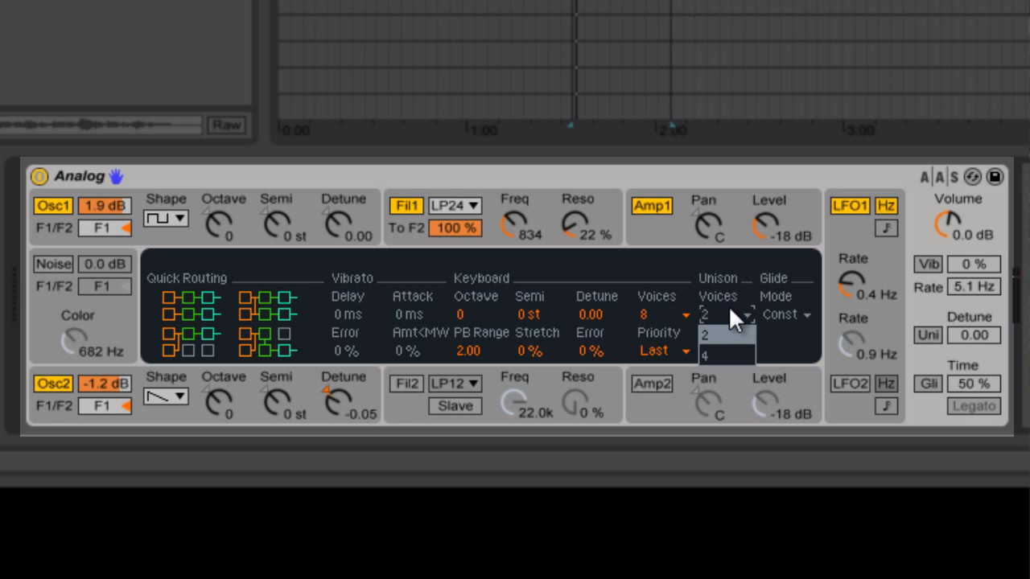
pyautogui.click(728, 356)
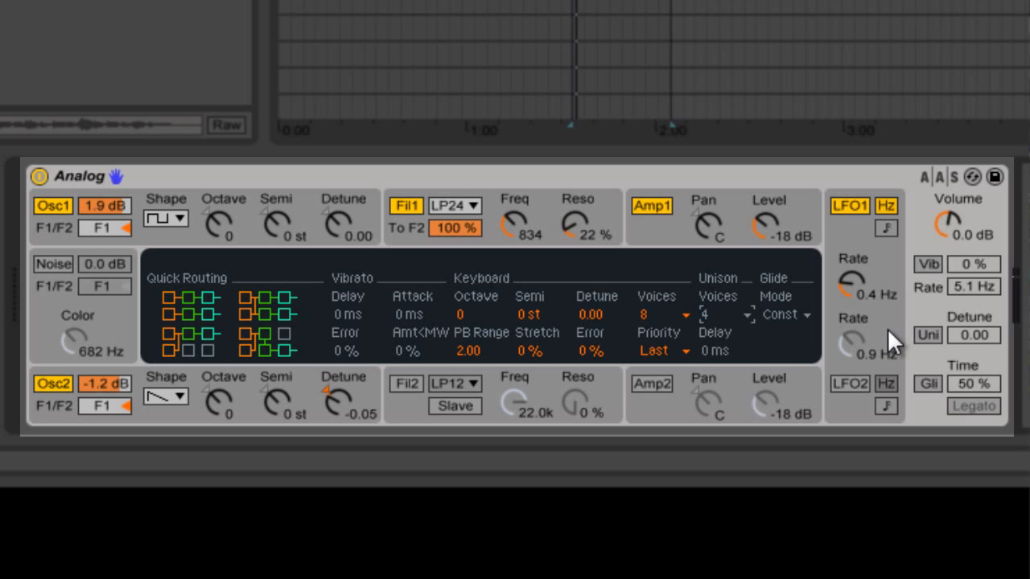
pyautogui.click(928, 334)
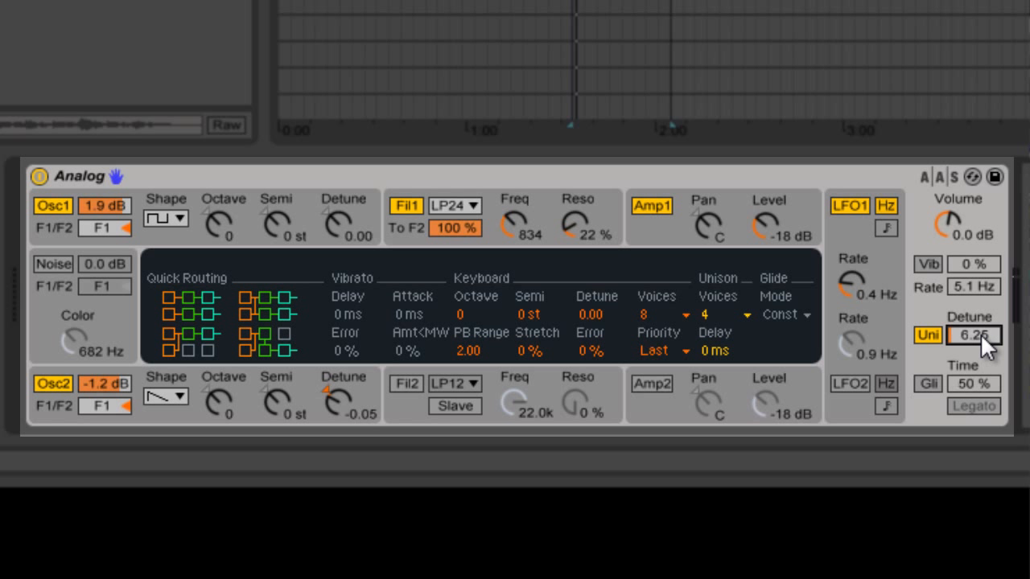
pyautogui.moveTo(982, 332); pyautogui.dragTo(981, 335)
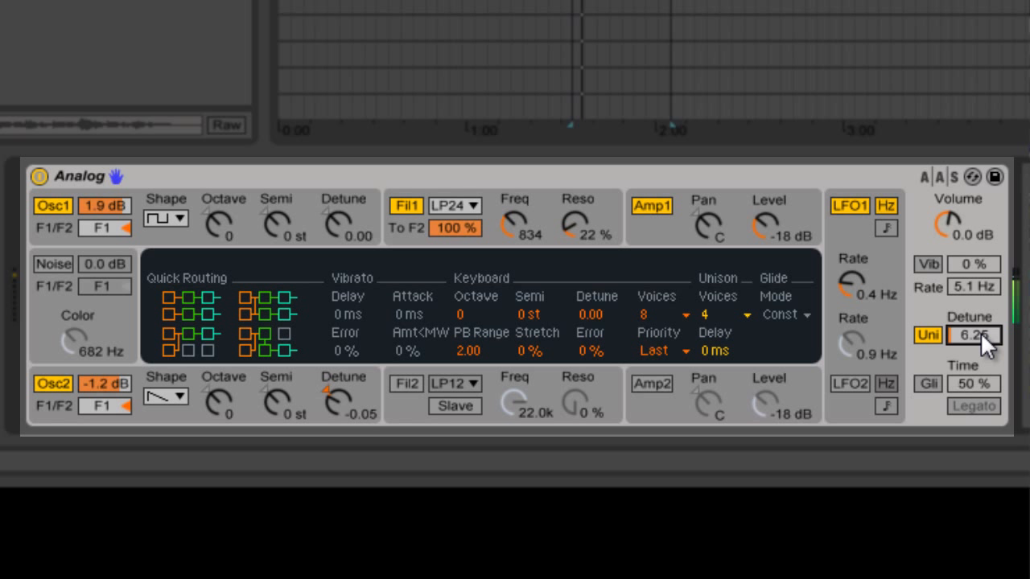
pyautogui.click(929, 334)
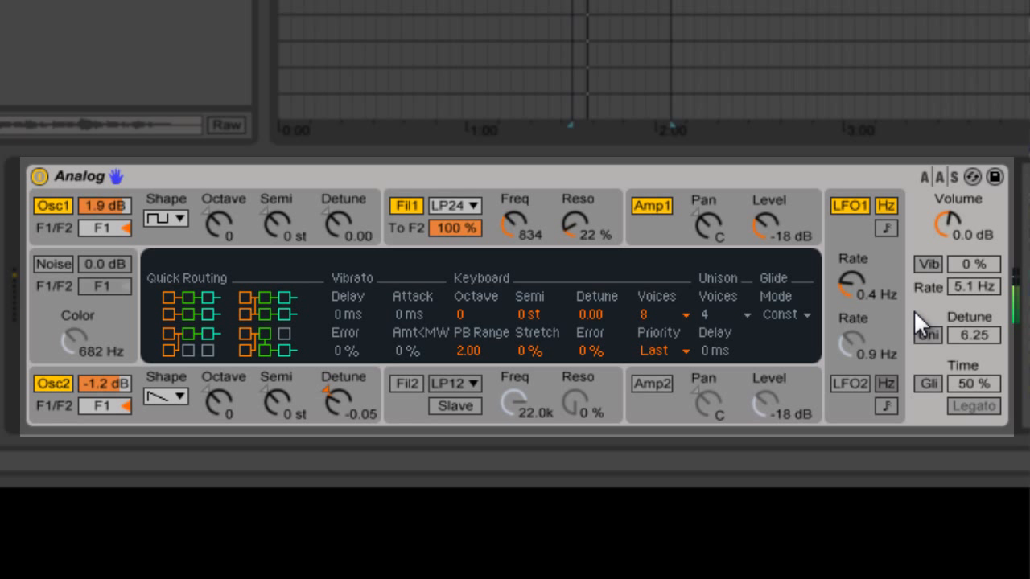
# Step: Set Filter 1's resonance to 15% and cutoff to 1.9k, and the levels of oscillators 2 and 1 to -0.8 dB and 1.1 dB
pyautogui.click(579, 227)
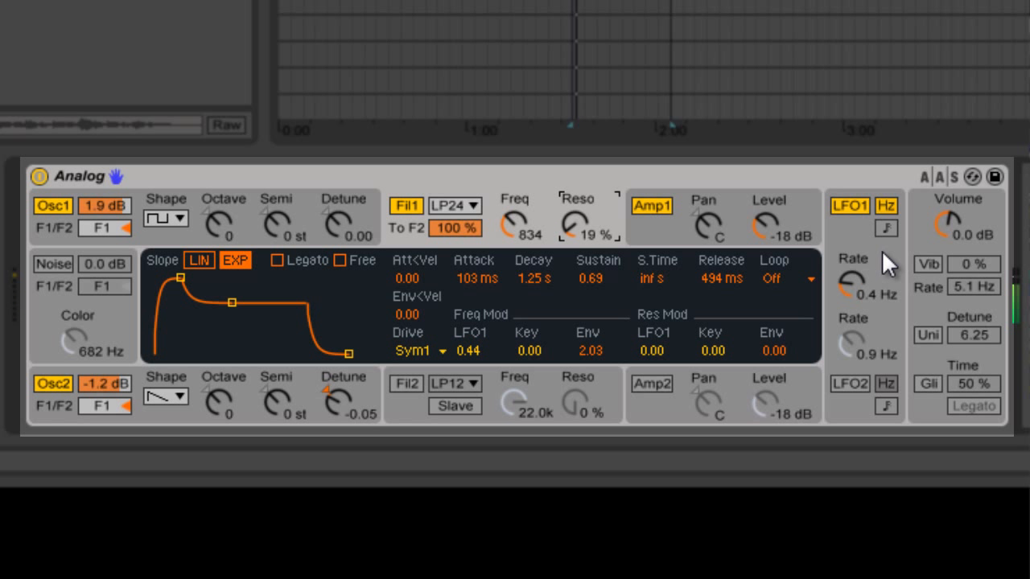
pyautogui.moveTo(570, 230); pyautogui.dragTo(520, 223)
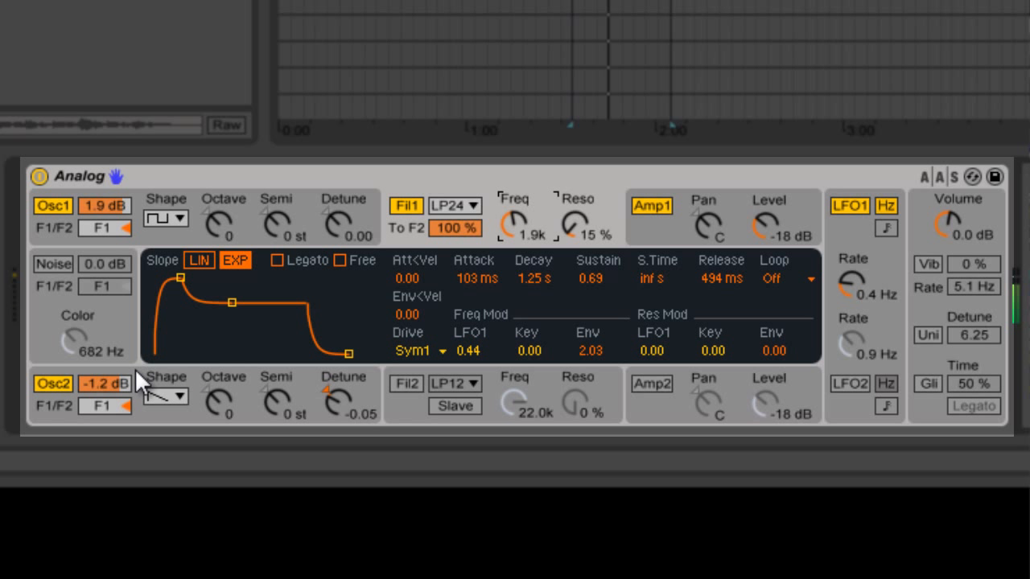
pyautogui.moveTo(118, 388); pyautogui.dragTo(117, 386)
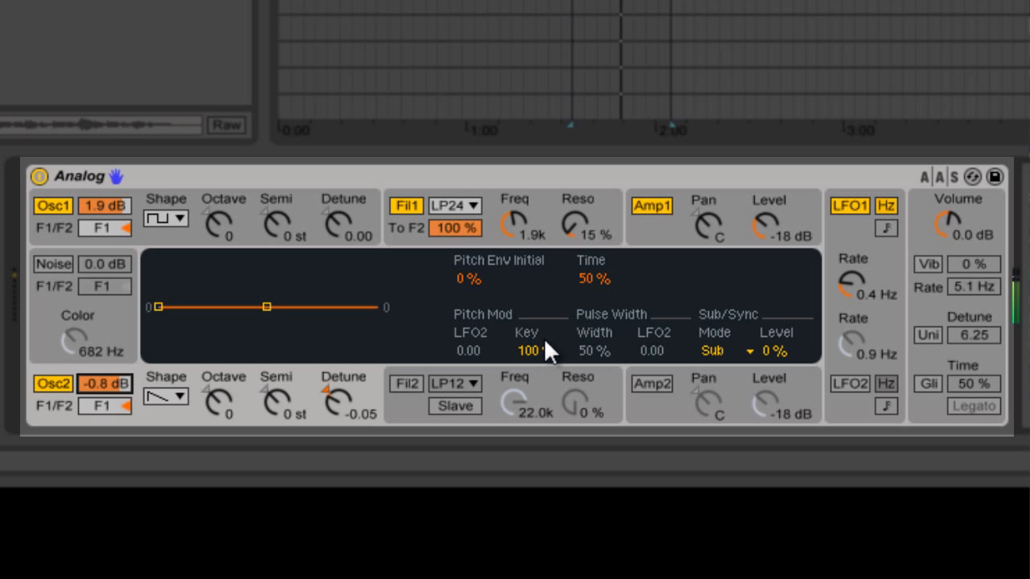
pyautogui.moveTo(117, 210); pyautogui.dragTo(116, 213)
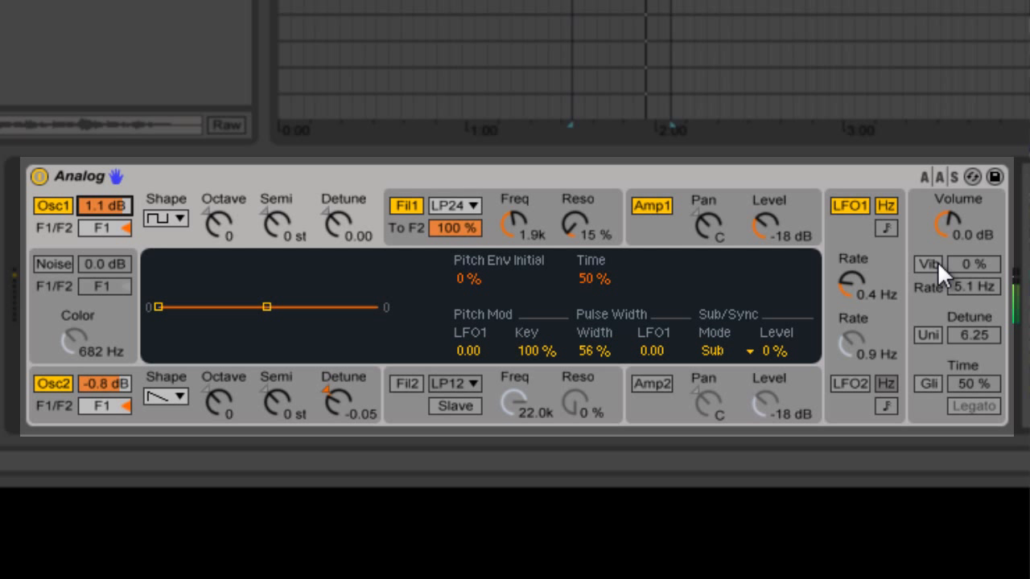
# Step: Set Filter 1's resonance to 22% and compare its drive modes, settling on Sym2
pyautogui.click(580, 218)
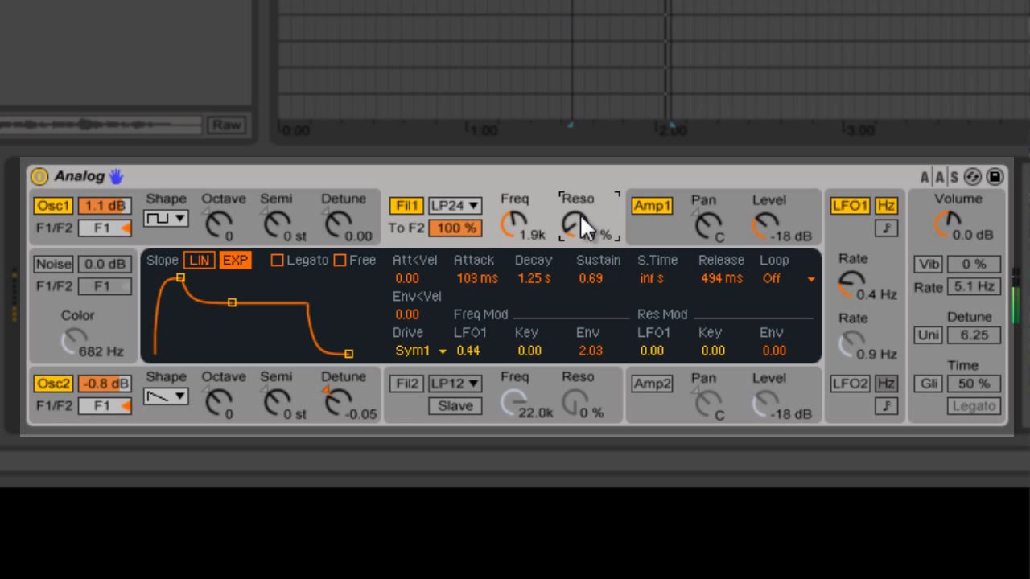
pyautogui.click(414, 348)
pyautogui.click(430, 243)
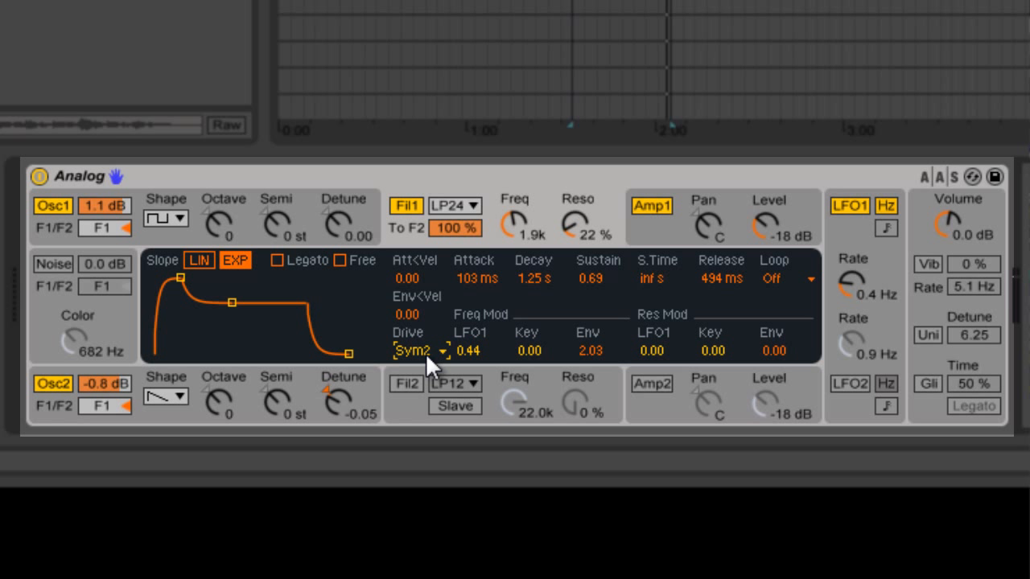
pyautogui.click(425, 353)
pyautogui.click(435, 224)
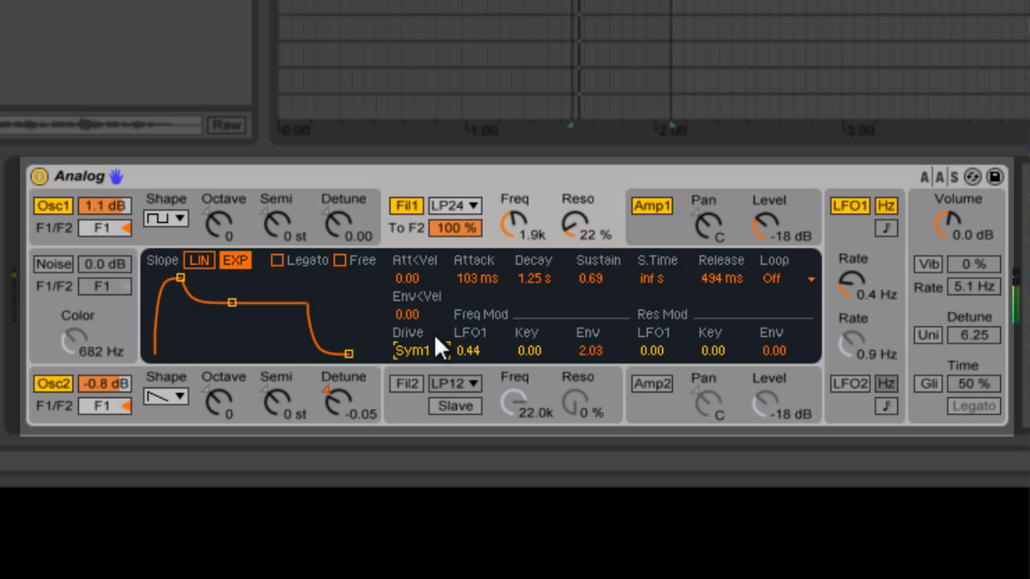
pyautogui.click(419, 349)
pyautogui.click(438, 222)
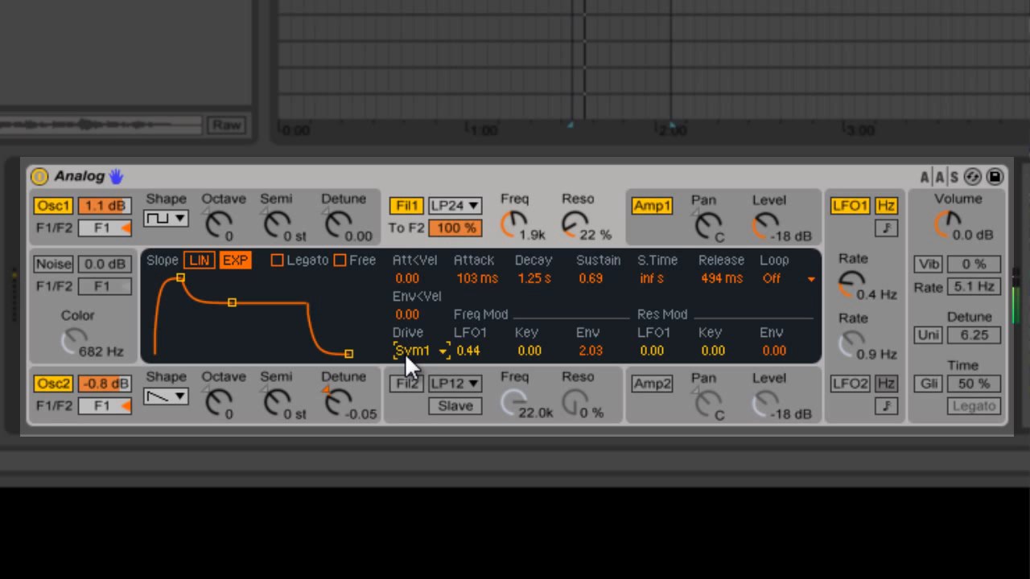
pyautogui.press('Down')
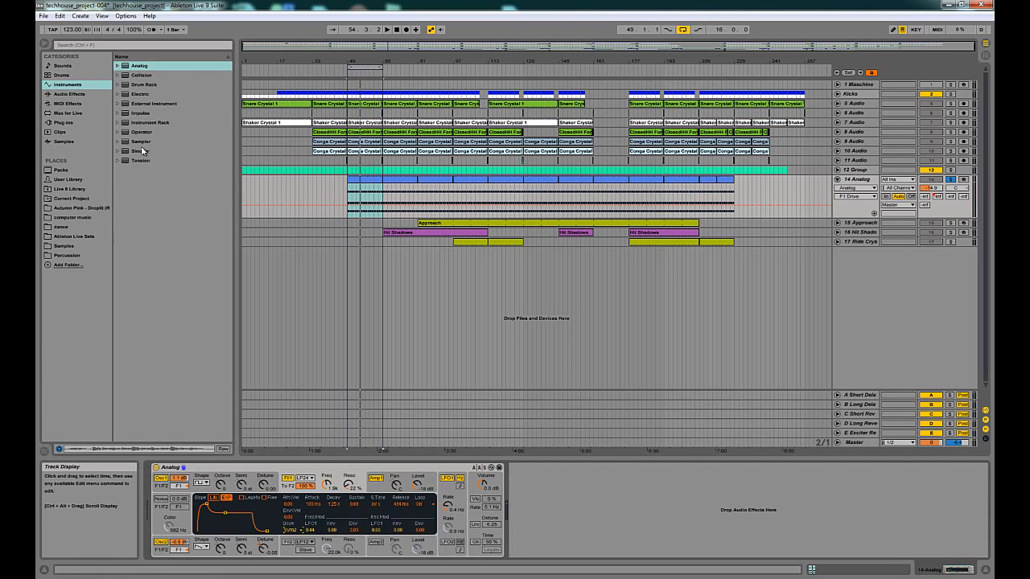
# Step: Add a Chorus audio effect after Analog on track 14, set its dry/wet to 45% and start playback
pyautogui.click(65, 95)
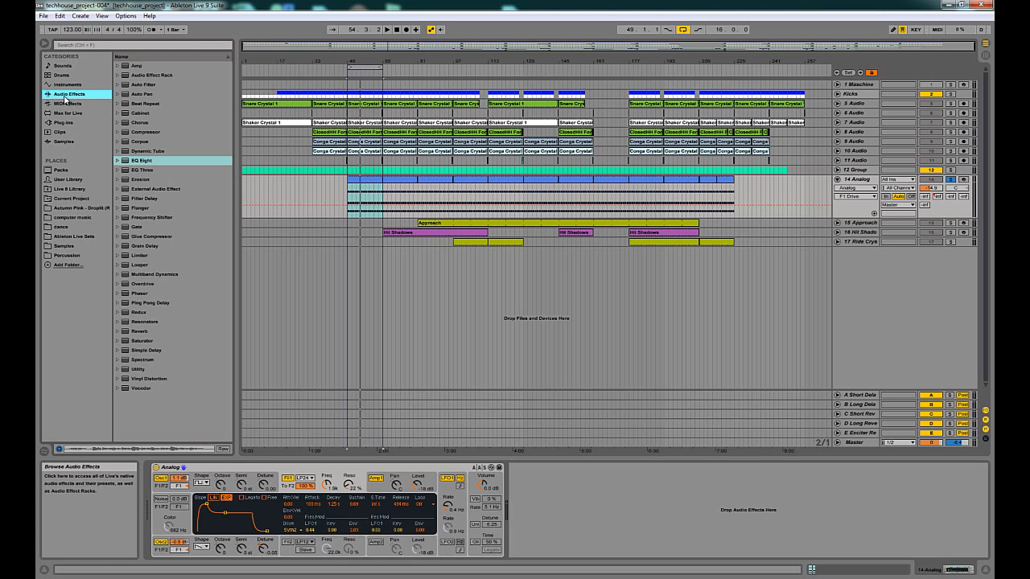
pyautogui.moveTo(139, 126); pyautogui.dragTo(629, 502)
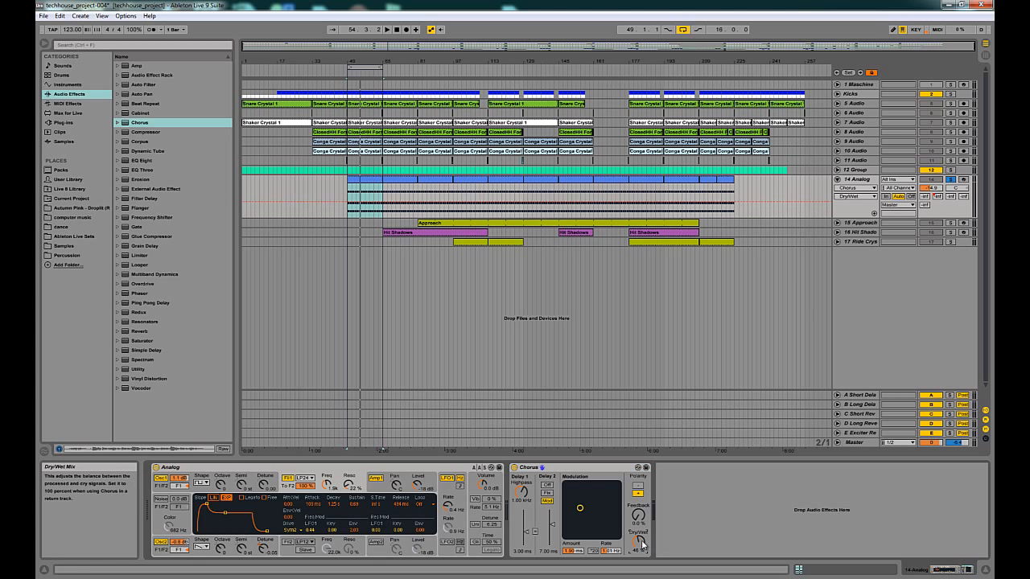
pyautogui.press('space')
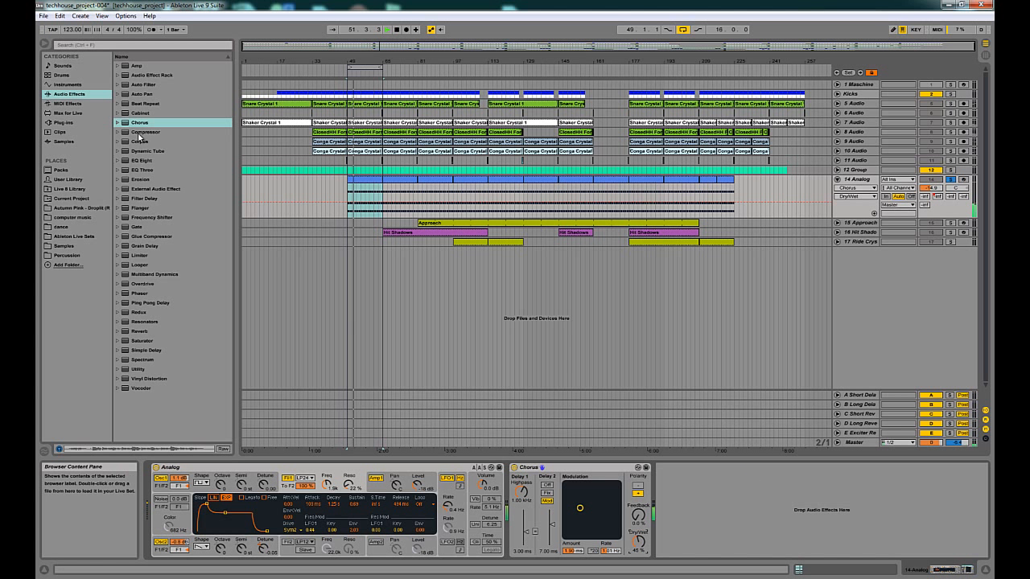
# Step: Turn off track 14's solo and set its volume to -25.0 dB
pyautogui.click(931, 187)
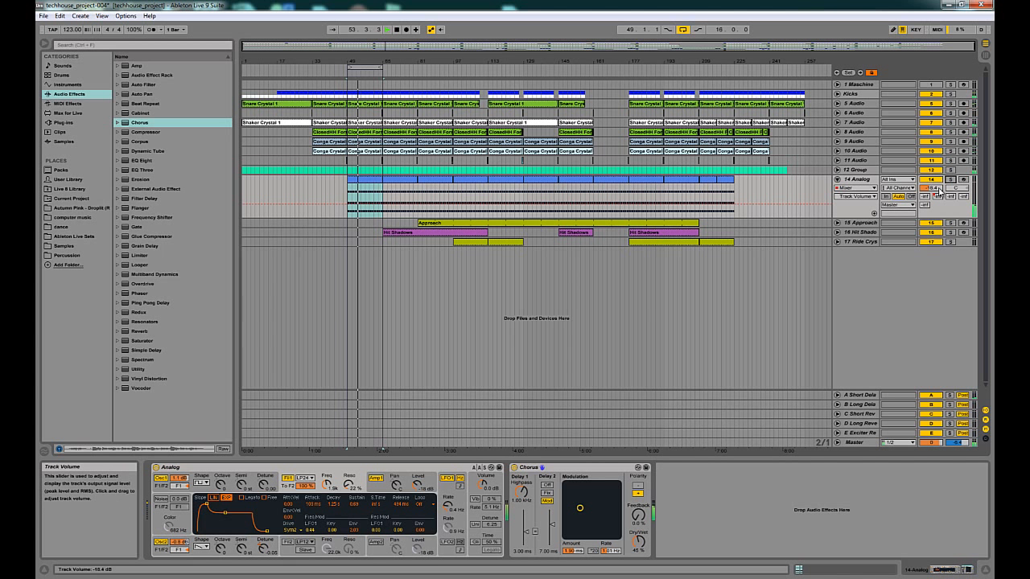
pyautogui.moveTo(938, 190); pyautogui.dragTo(939, 192)
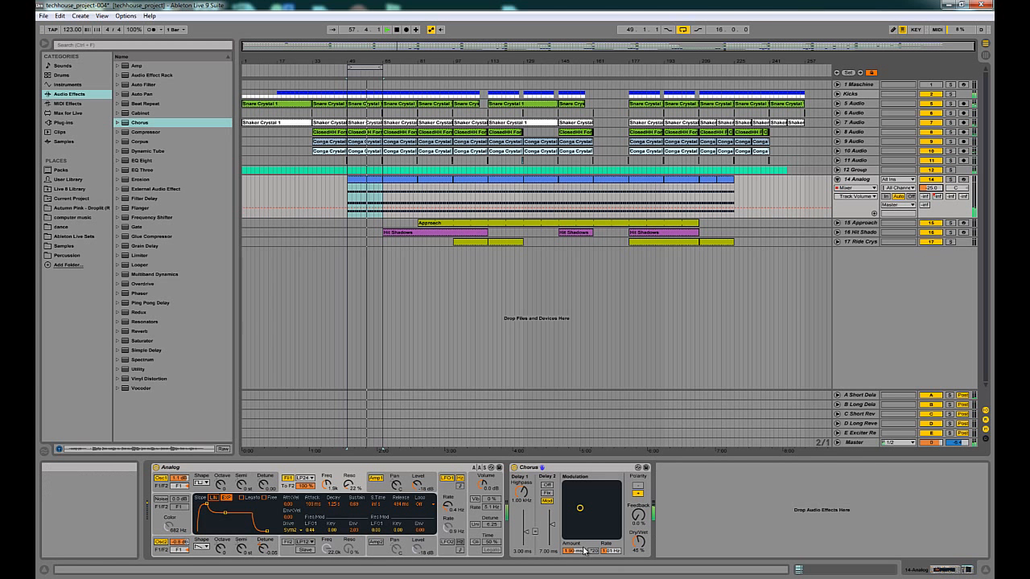
# Step: Set the Chorus dry/wet to 47% and lower Analog's Filter 1 cutoff frequency to about 510 Hz
pyautogui.moveTo(636, 543); pyautogui.dragTo(637, 542)
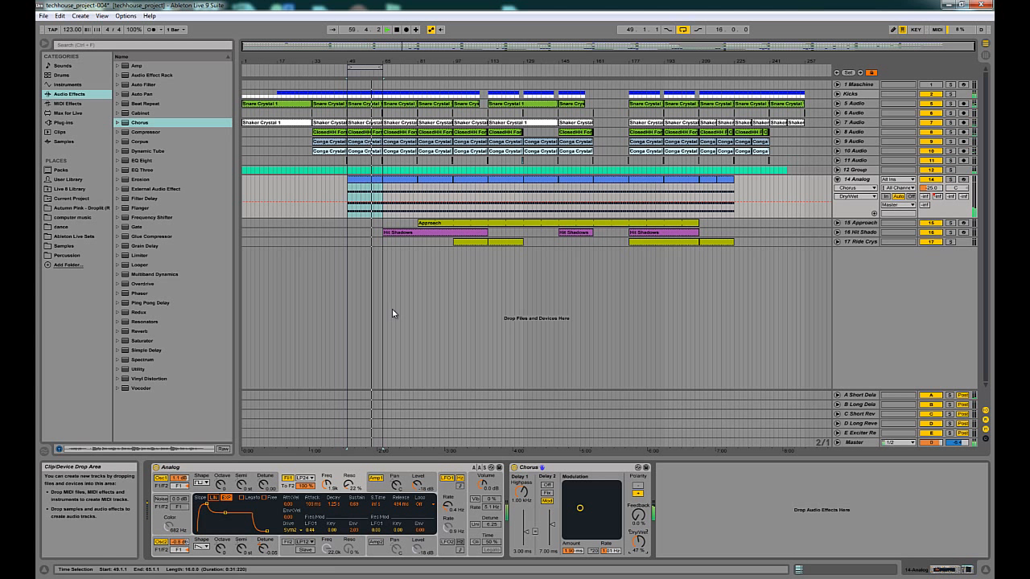
pyautogui.click(327, 485)
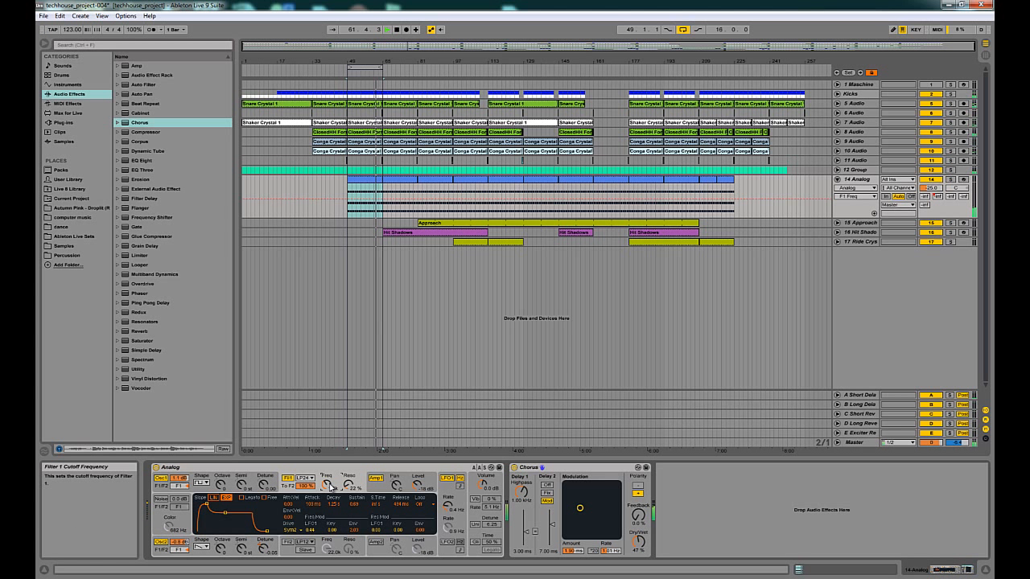
pyautogui.moveTo(330, 485)
pyautogui.mouseDown()
pyautogui.moveTo(329, 498)
pyautogui.moveTo(329, 487)
pyautogui.mouseUp()
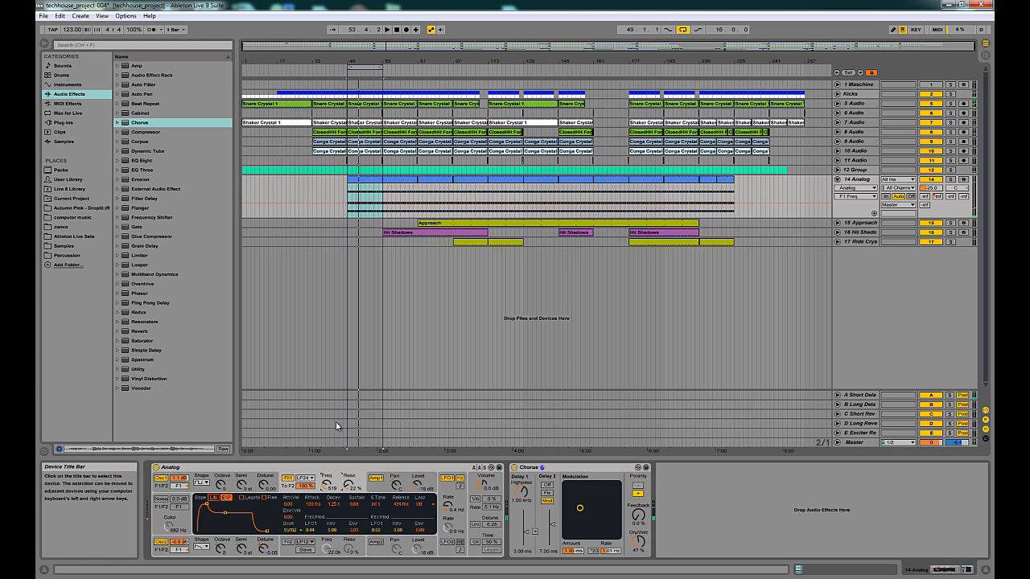
# Step: Add a Compressor after the Chorus and enable its sidechain with Kicks as the audio source
pyautogui.moveTo(139, 132); pyautogui.dragTo(752, 498)
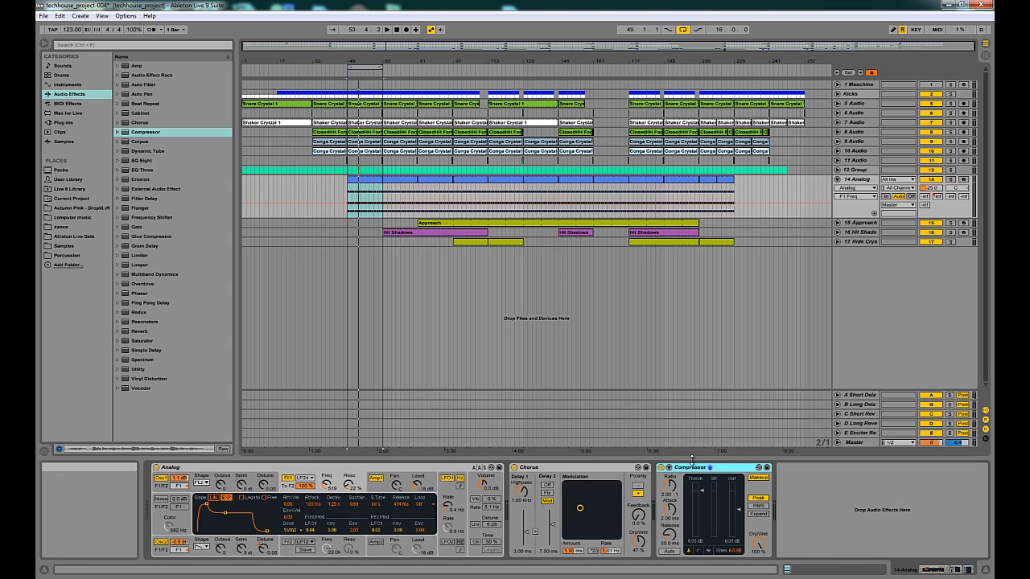
pyautogui.click(668, 468)
pyautogui.click(676, 477)
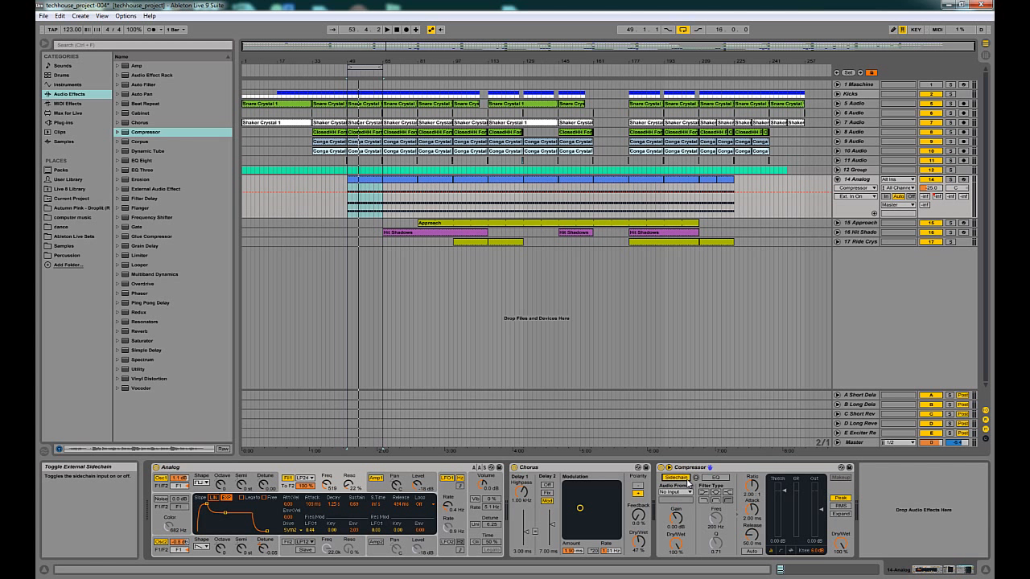
pyautogui.click(687, 493)
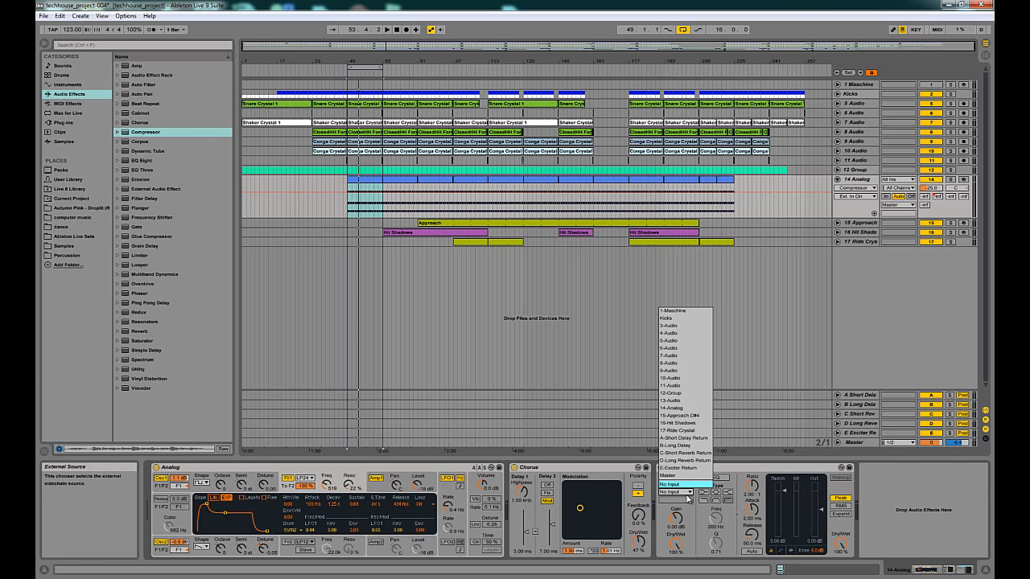
pyautogui.click(682, 321)
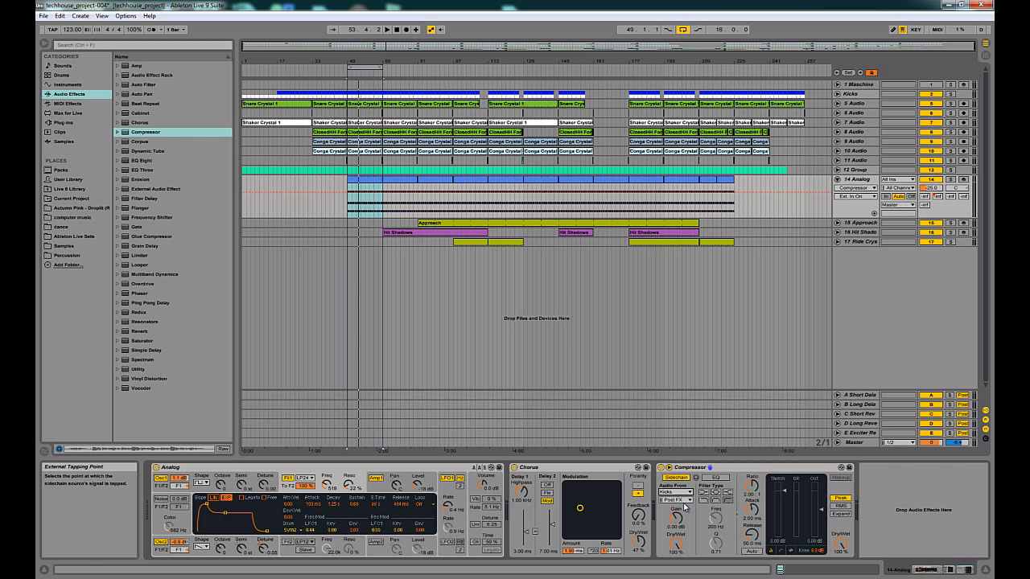
# Step: Set the Compressor's ratio to 2.52:1 and lower its threshold to about -13 dB
pyautogui.moveTo(755, 494); pyautogui.dragTo(755, 489)
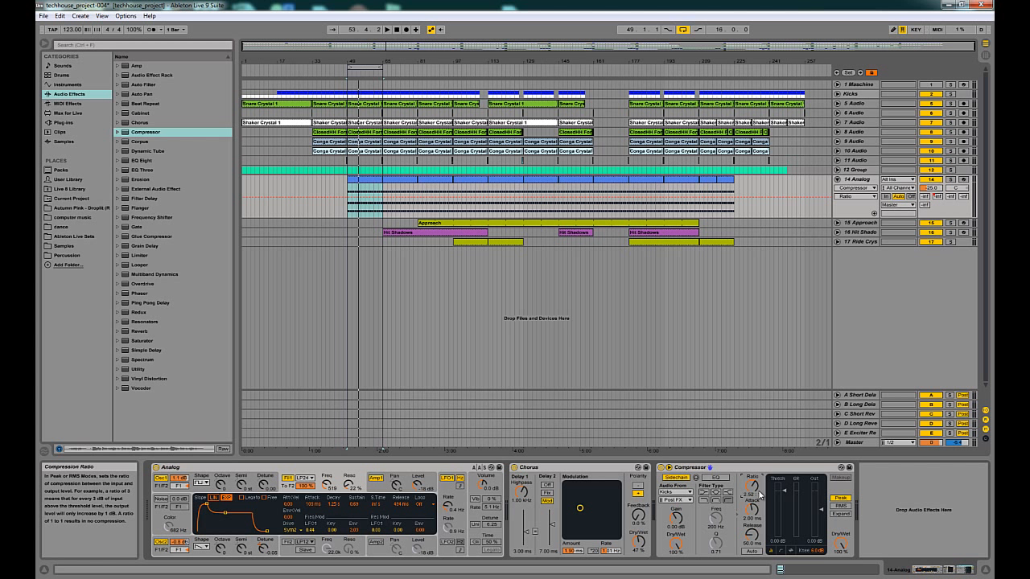
pyautogui.moveTo(779, 494); pyautogui.dragTo(782, 496)
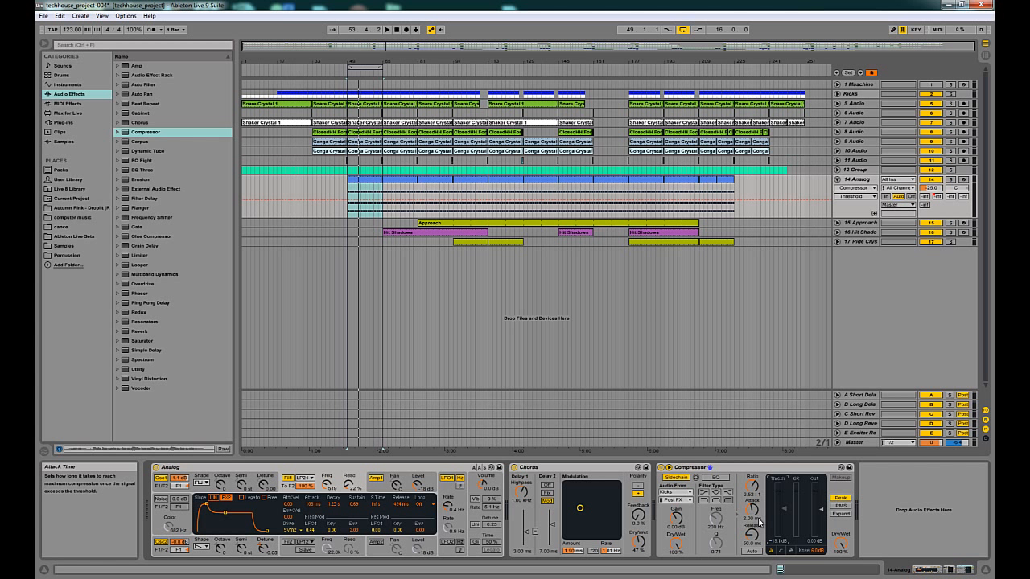
# Step: Set the Compressor's attack to 0.17 ms and its release to 121 ms while the loop plays
pyautogui.moveTo(752, 510); pyautogui.dragTo(749, 518)
pyautogui.press('space')
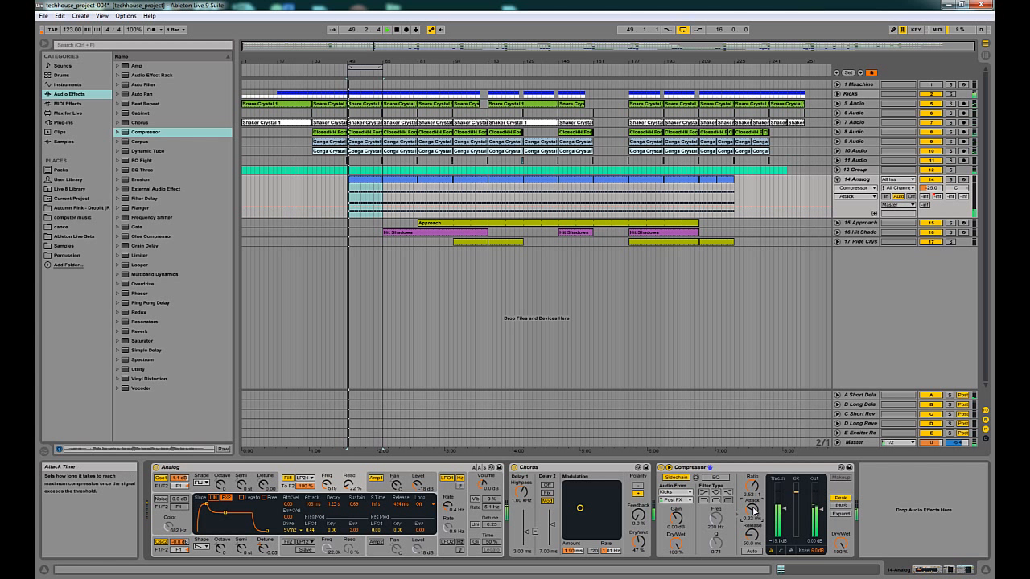
pyautogui.moveTo(750, 514); pyautogui.dragTo(749, 528)
pyautogui.click(751, 539)
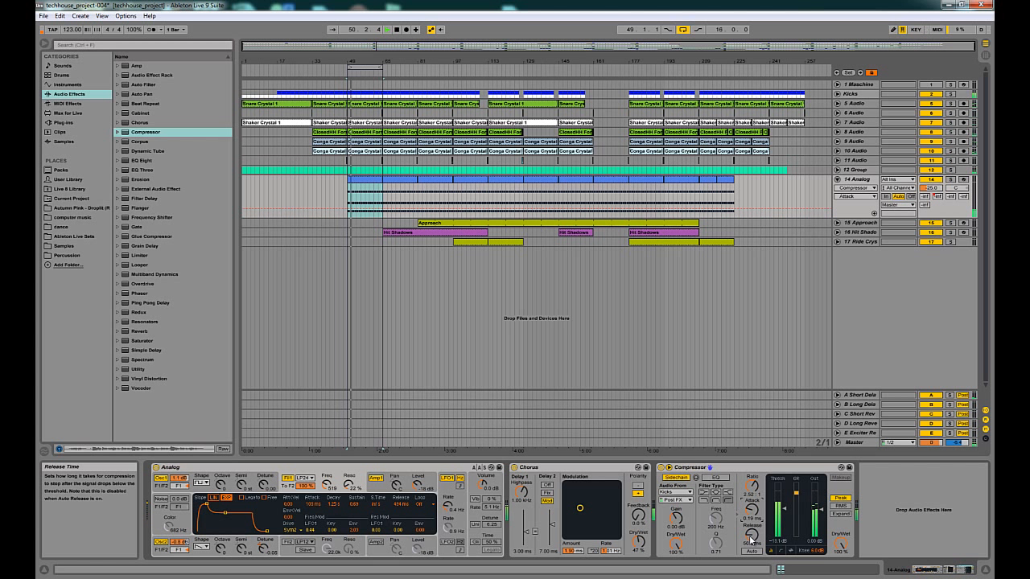
pyautogui.moveTo(752, 540); pyautogui.dragTo(753, 515)
pyautogui.click(753, 515)
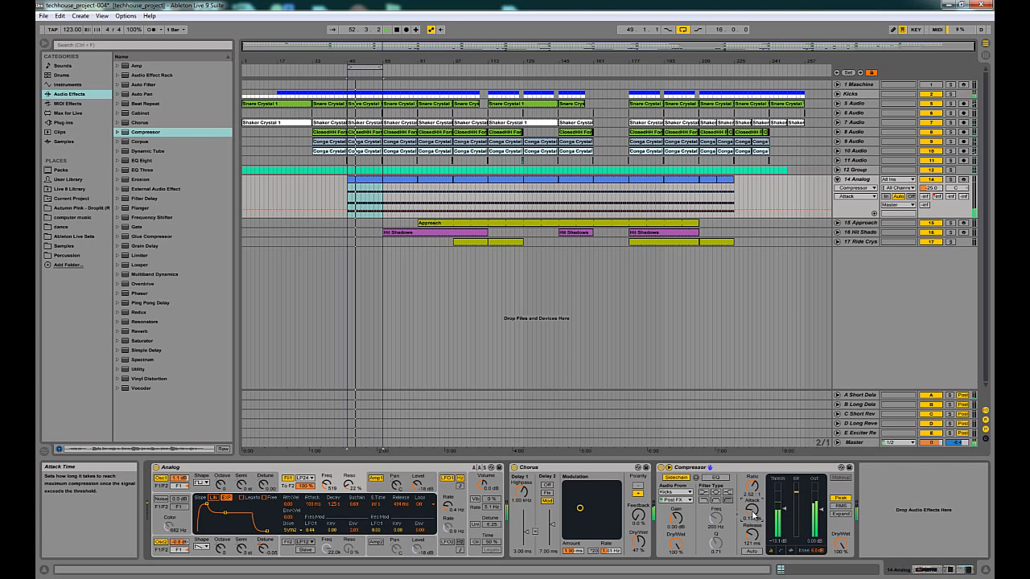
pyautogui.moveTo(758, 510); pyautogui.dragTo(757, 508)
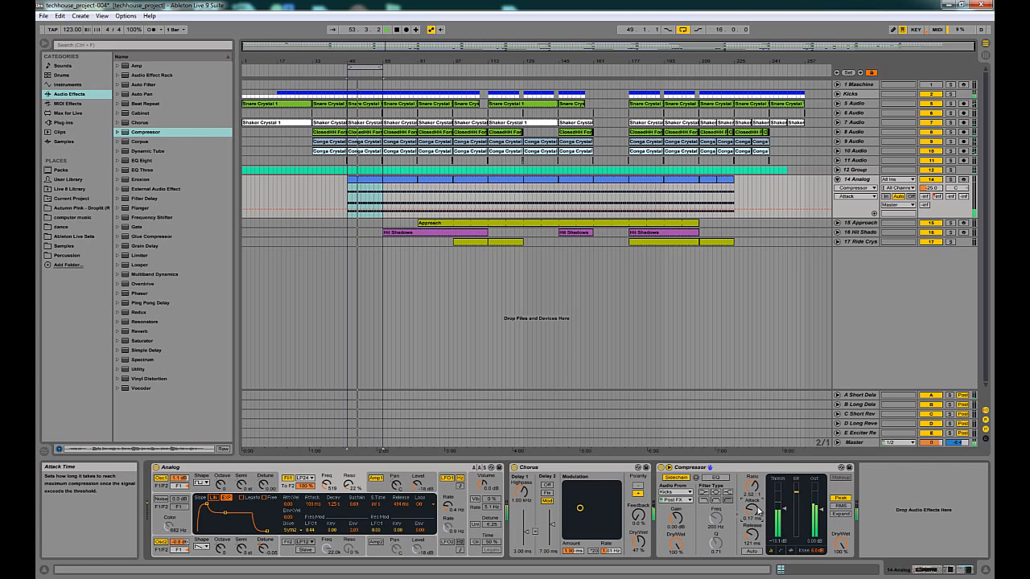
# Step: Switch the Compressor's sidechain tapping point to Pre FX and lower the threshold further during playback
pyautogui.click(679, 500)
pyautogui.click(685, 508)
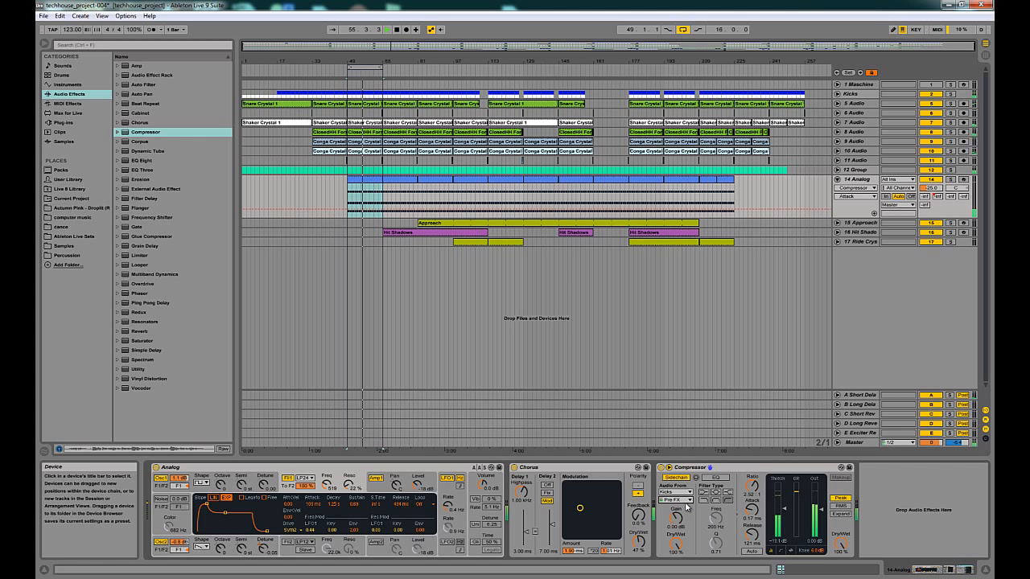
pyautogui.moveTo(781, 503); pyautogui.dragTo(782, 511)
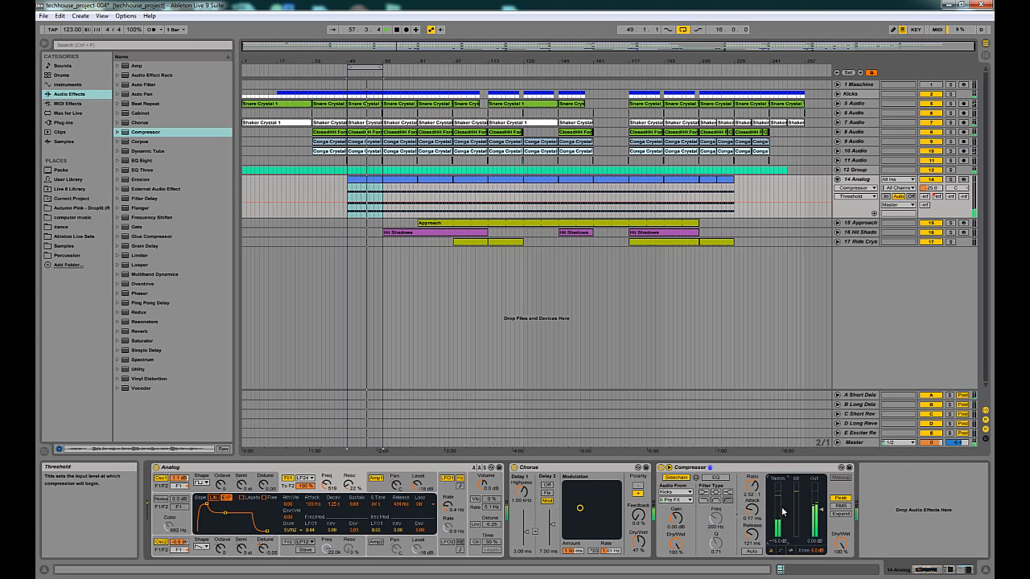
pyautogui.press('space')
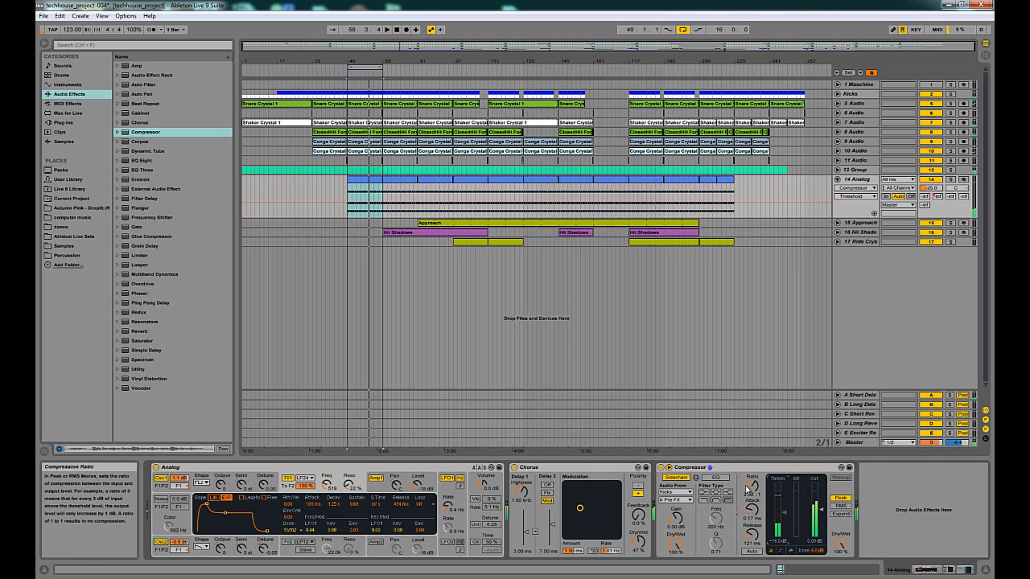
# Step: Review the sidechain tapping point options and the Kicks track's device chain, then return to track 14's devices
pyautogui.click(683, 501)
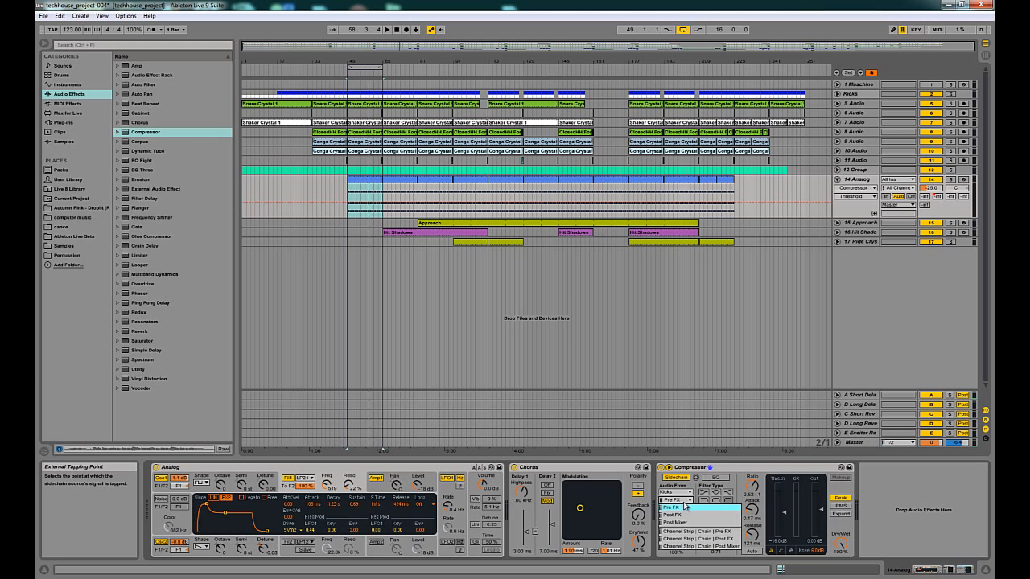
pyautogui.click(683, 513)
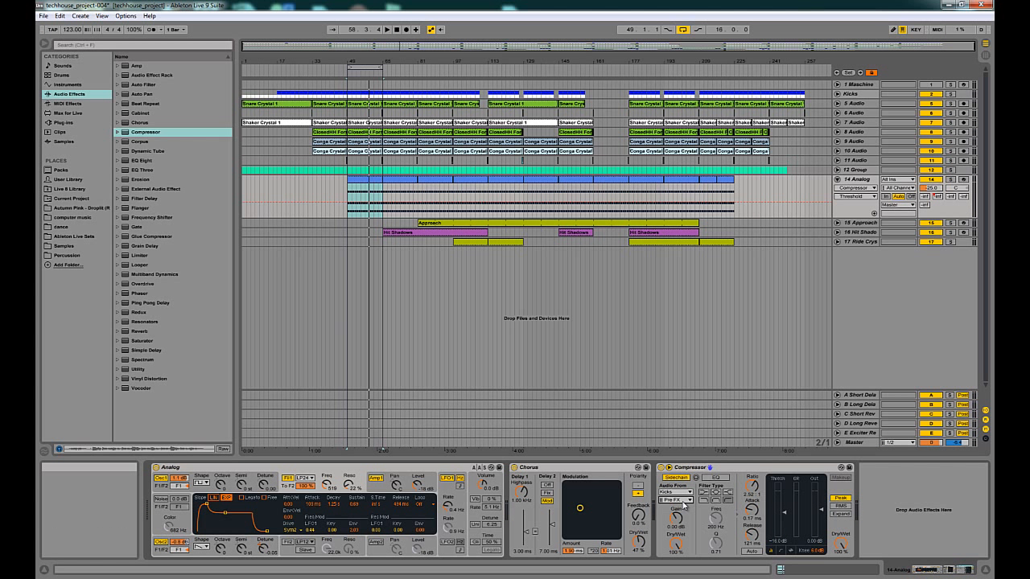
pyautogui.click(865, 94)
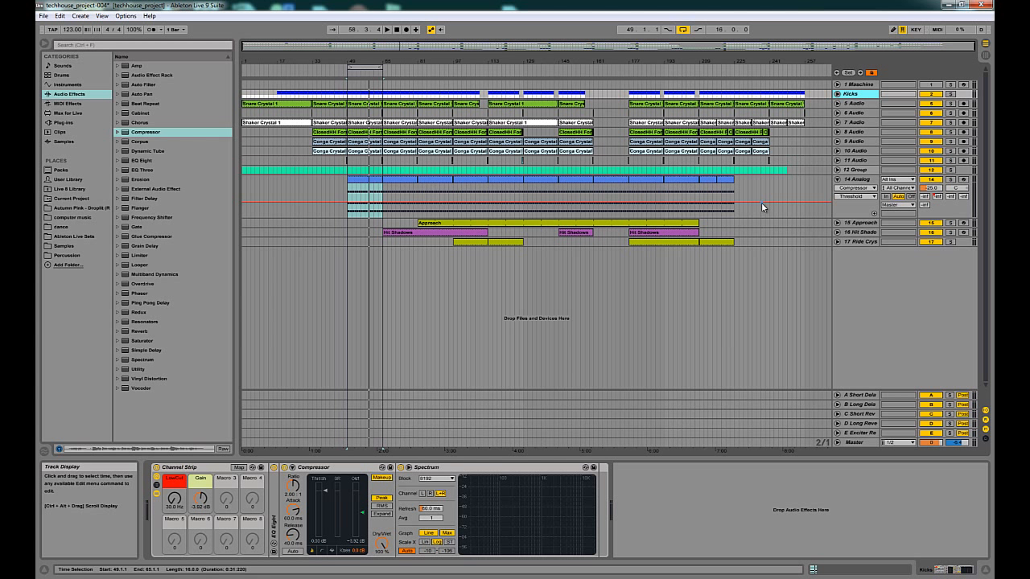
pyautogui.click(863, 179)
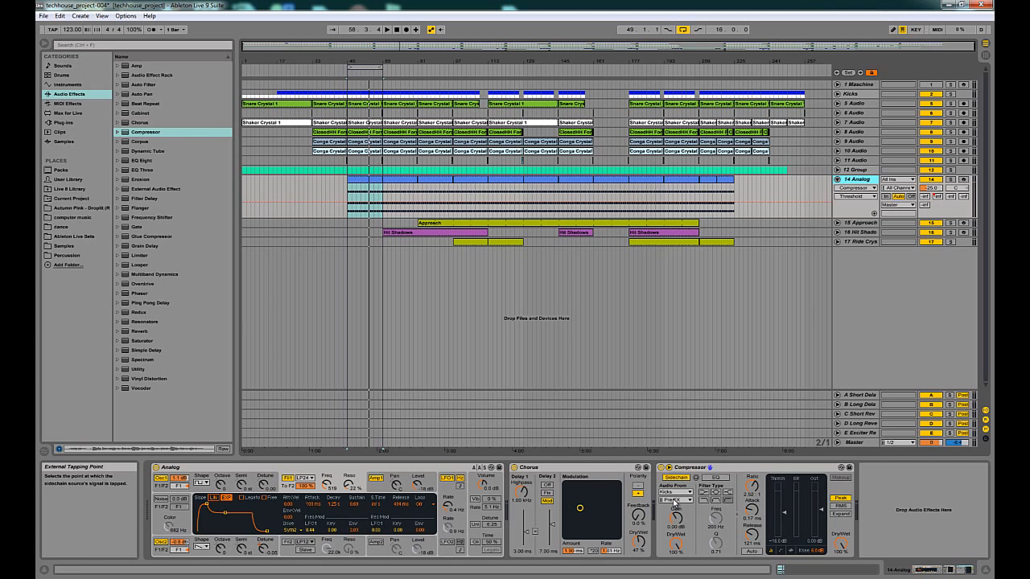
# Step: Adjust the LFO 1 modulation amount on Analog's Filter 1 cutoff frequency and play the loop
pyautogui.press('space')
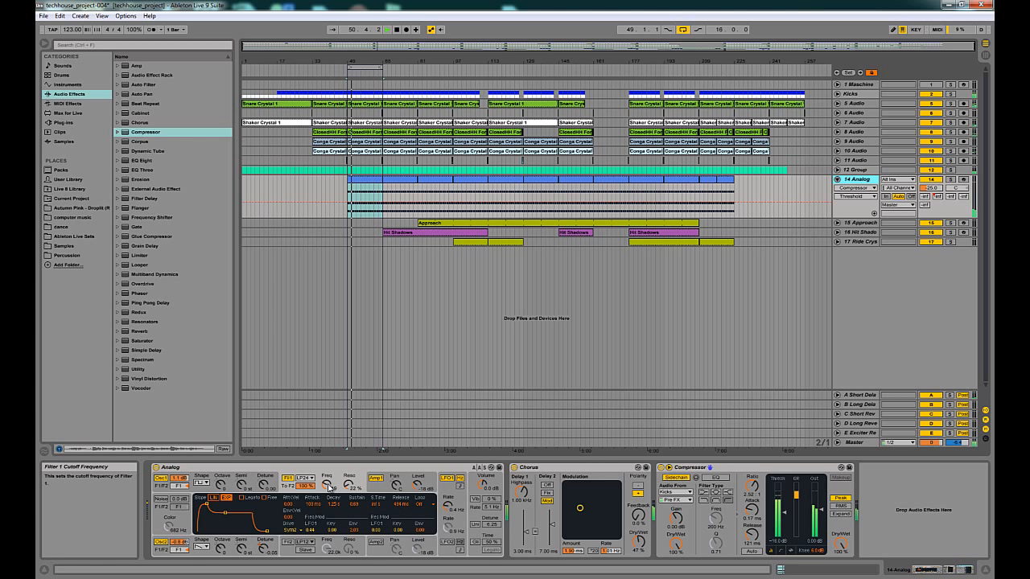
pyautogui.click(312, 532)
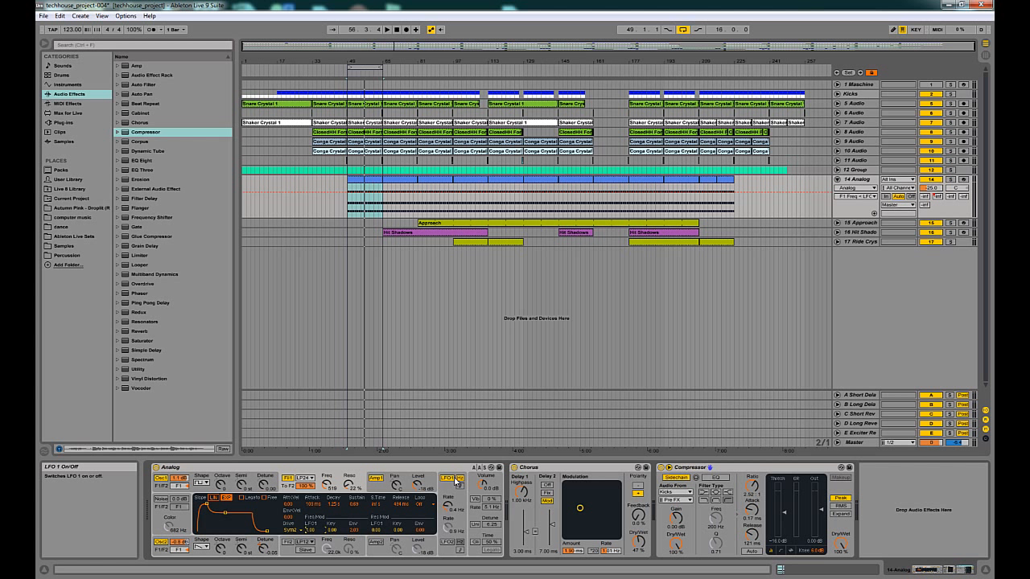
pyautogui.press('space')
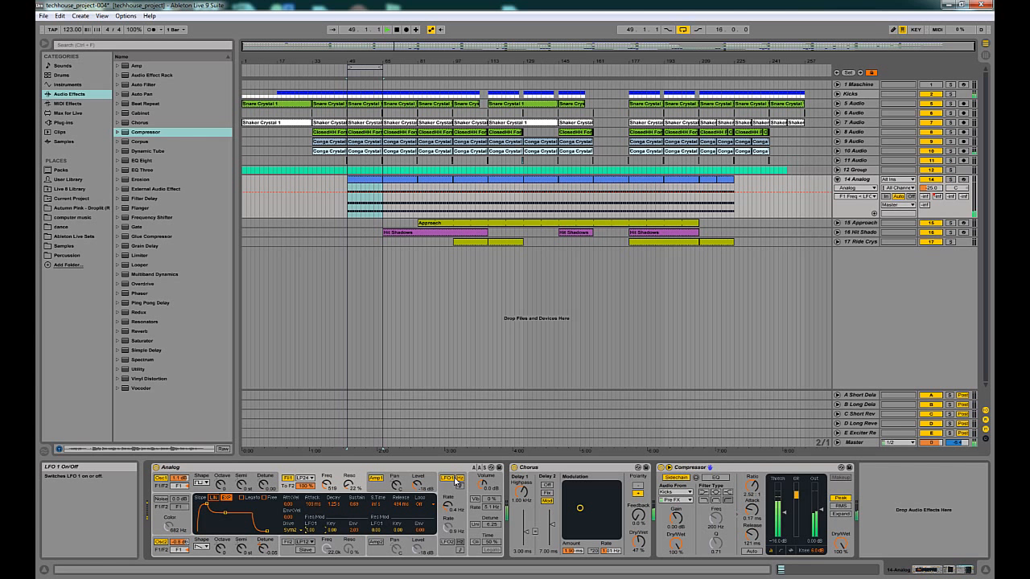